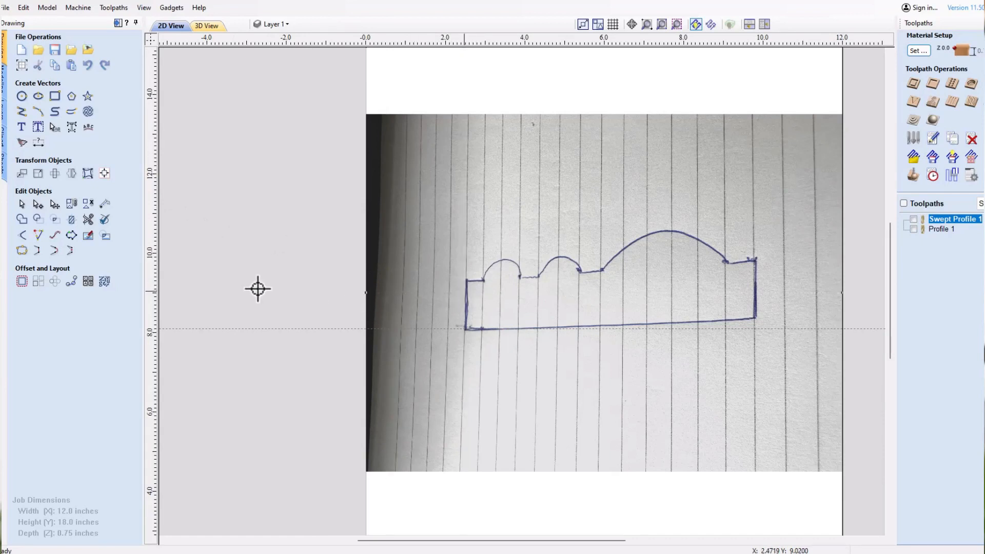
- Add a vertical guide at the sketch's right edge and trace its straight sides as an open polyline, about 8.1 by 1.2 inches
{"action": "left_click_drag", "start_coordinate": [149, 207], "coordinate": [754, 320]}
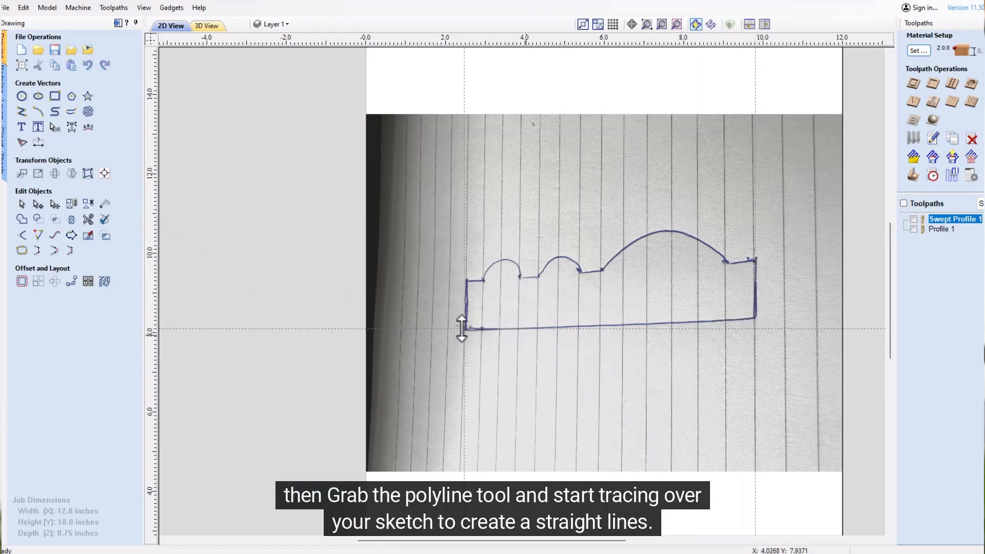
{"action": "left_click", "coordinate": [22, 112]}
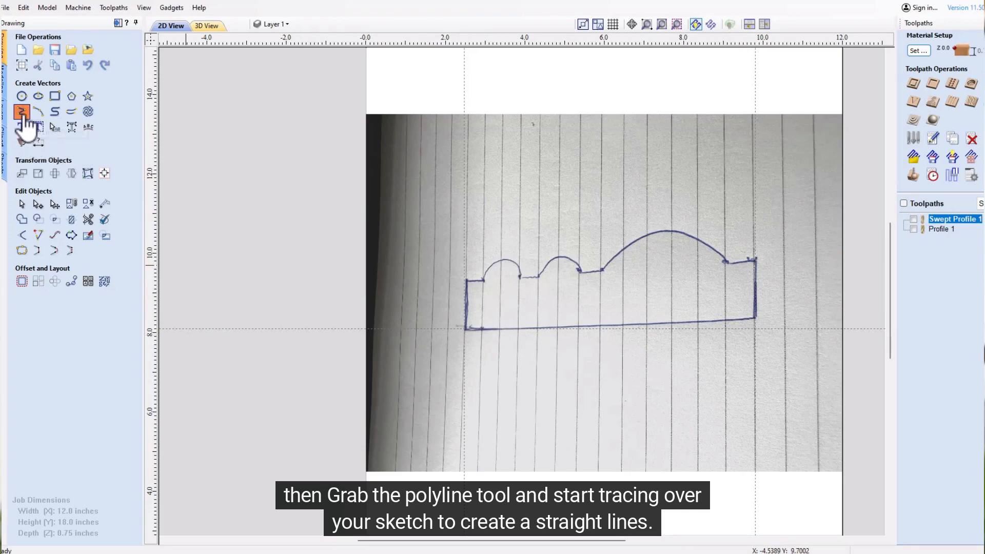
{"action": "left_click", "coordinate": [466, 319]}
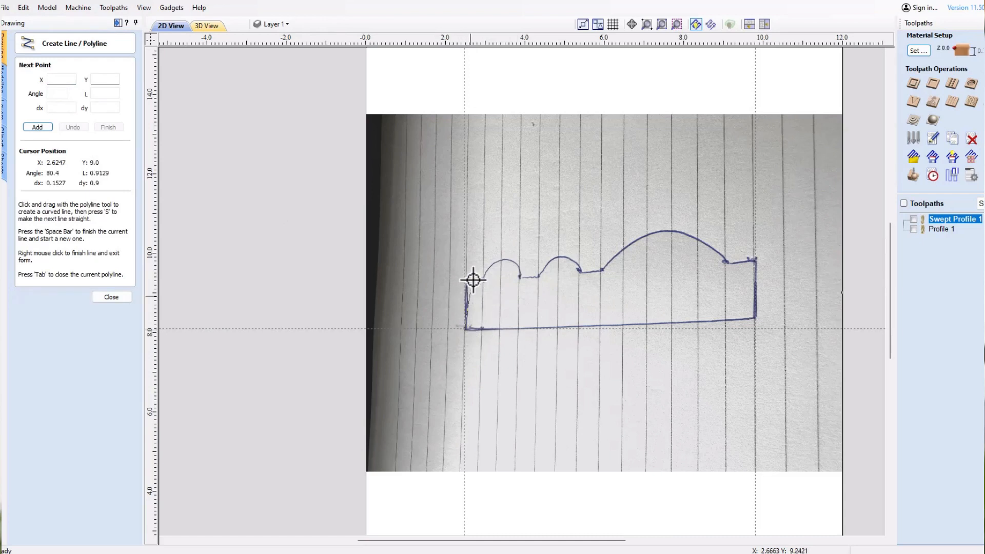
{"action": "left_click", "coordinate": [464, 279]}
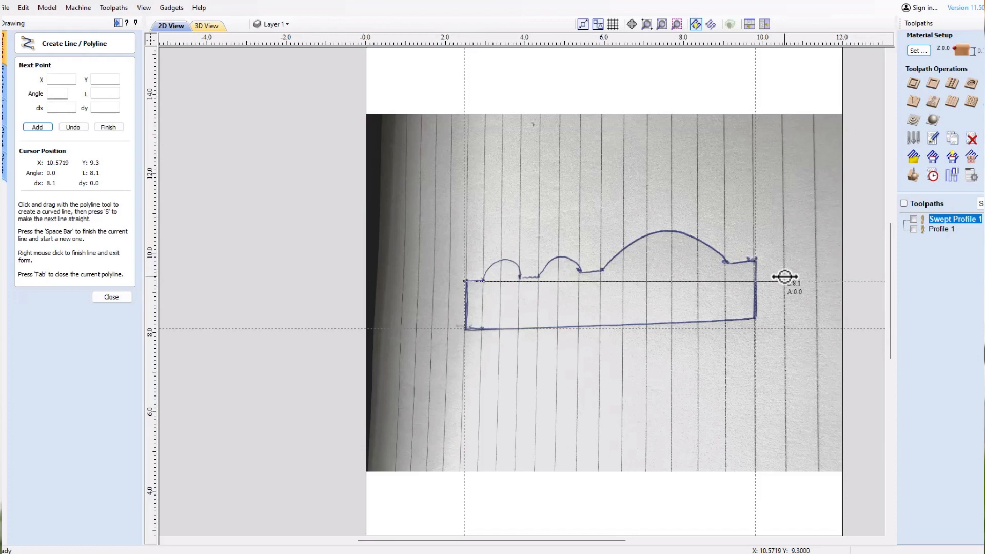
{"action": "left_click", "coordinate": [784, 277]}
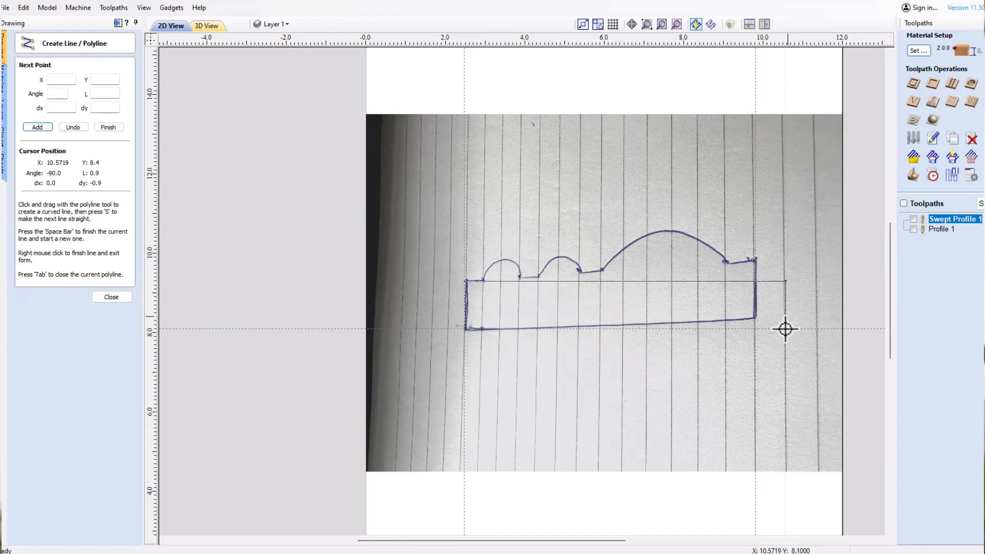
{"action": "left_click", "coordinate": [785, 329]}
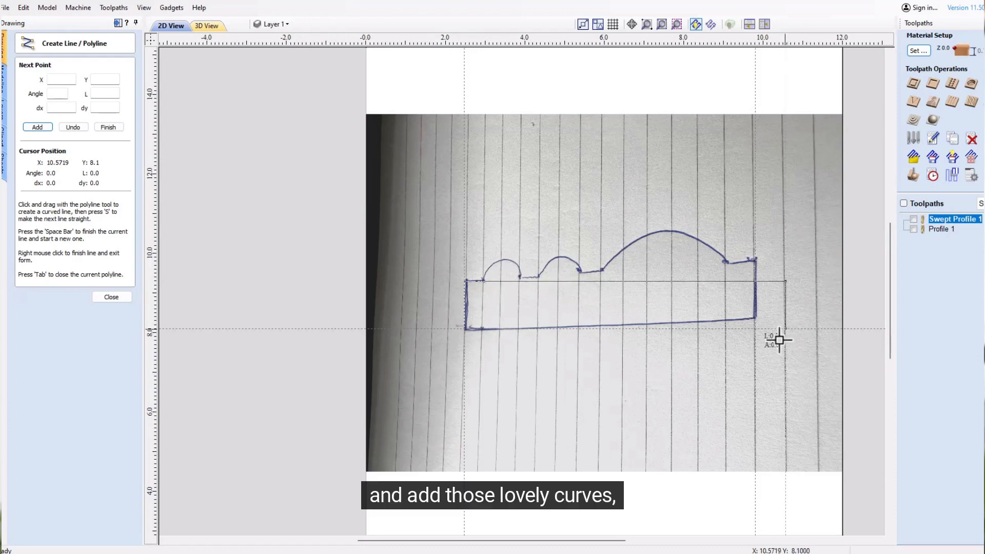
{"action": "right_click", "coordinate": [635, 416]}
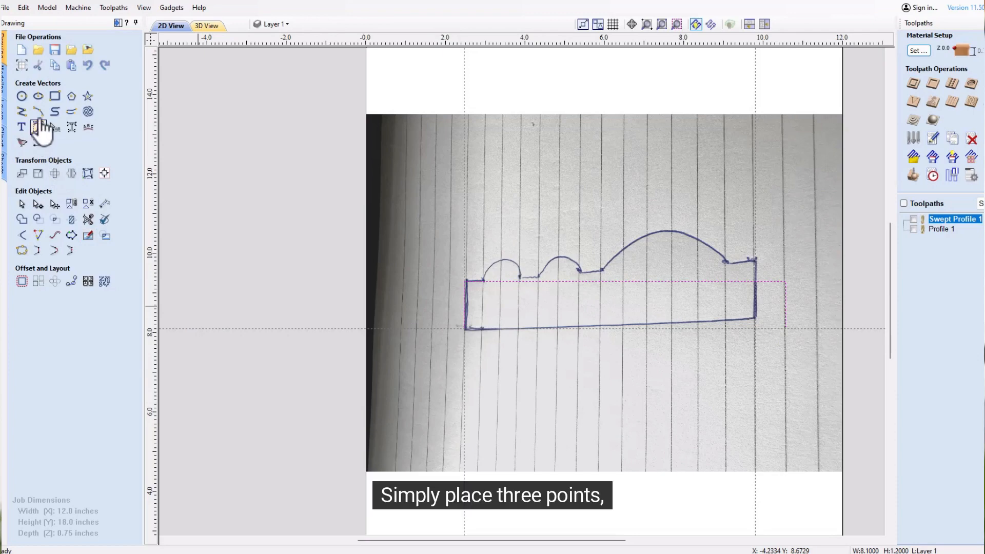
- Draw a three-point arc over the sketch's first small bump, about 1.22 inches wide and 0.53 inches high, ending on the polyline
{"action": "left_click", "coordinate": [38, 112]}
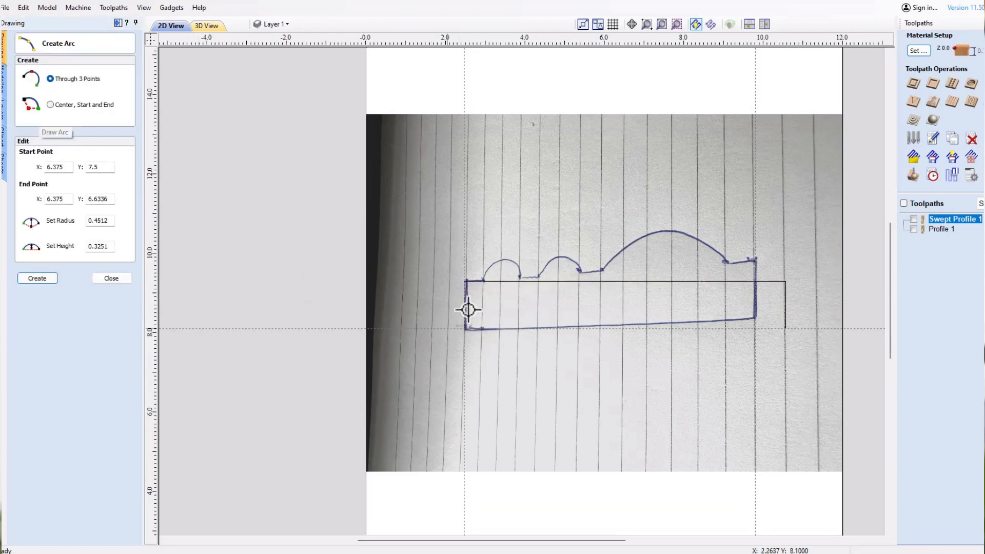
{"action": "left_click", "coordinate": [482, 279]}
{"action": "scroll", "coordinate": [481, 279], "scroll_direction": "up", "scroll_amount": 4}
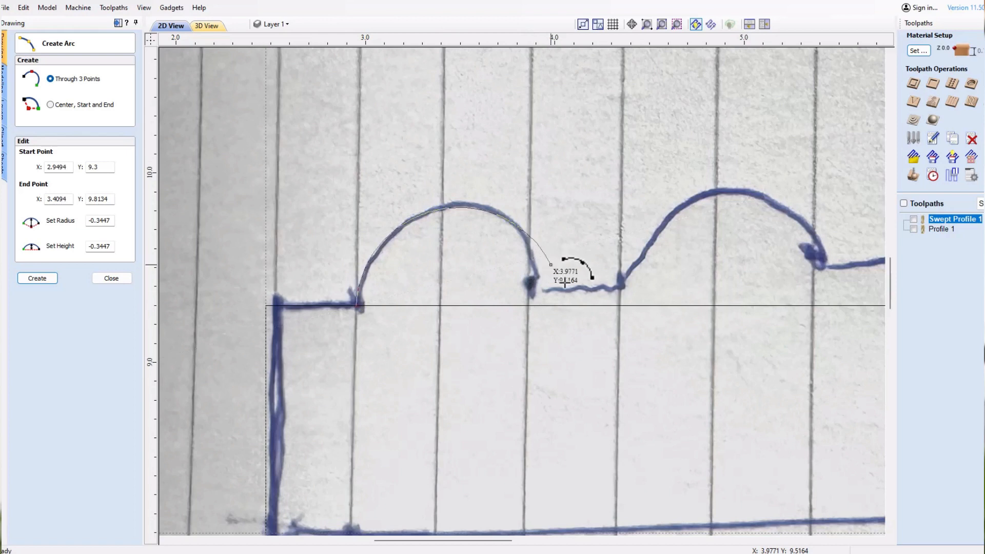
{"action": "left_click", "coordinate": [586, 310]}
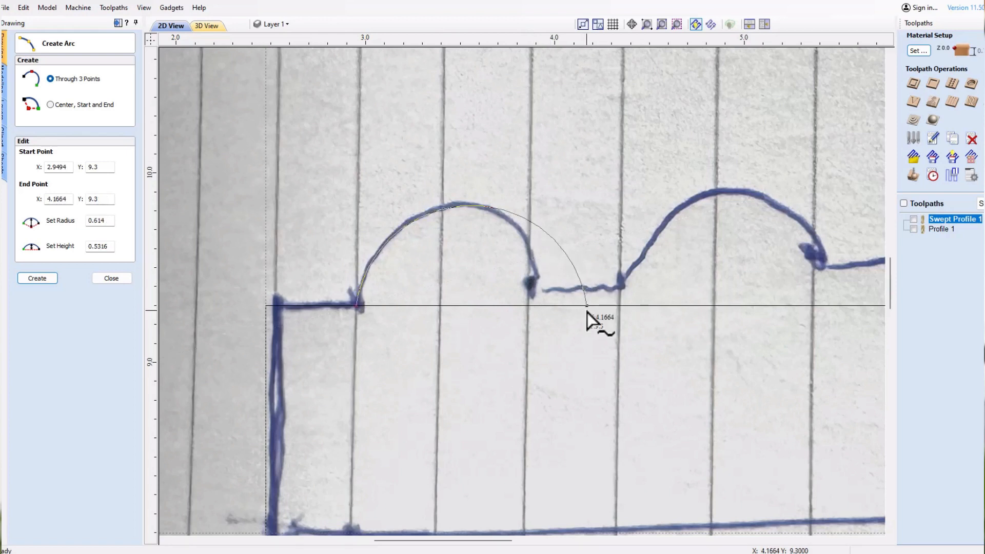
{"action": "left_click", "coordinate": [593, 324]}
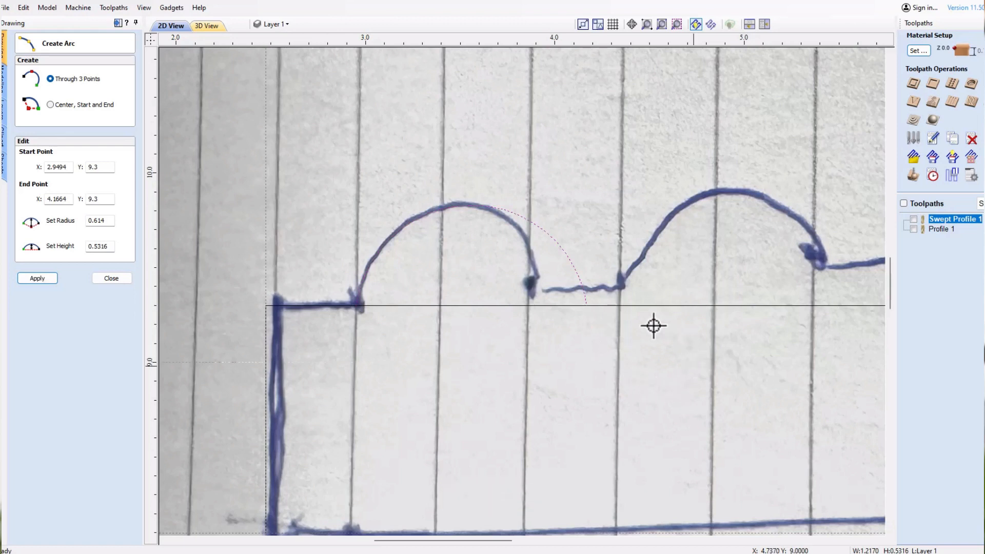
- Draw a three-point arc over the second small bump, about 1.24 inches wide and 0.62 inches high, ending on the polyline
{"action": "left_click", "coordinate": [619, 307]}
{"action": "left_click", "coordinate": [739, 201]}
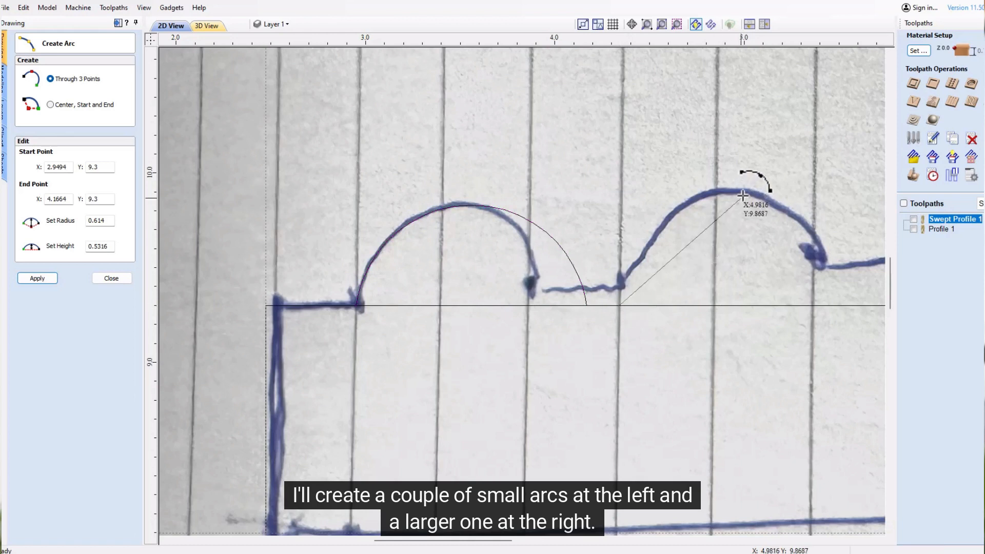
{"action": "left_click", "coordinate": [739, 193]}
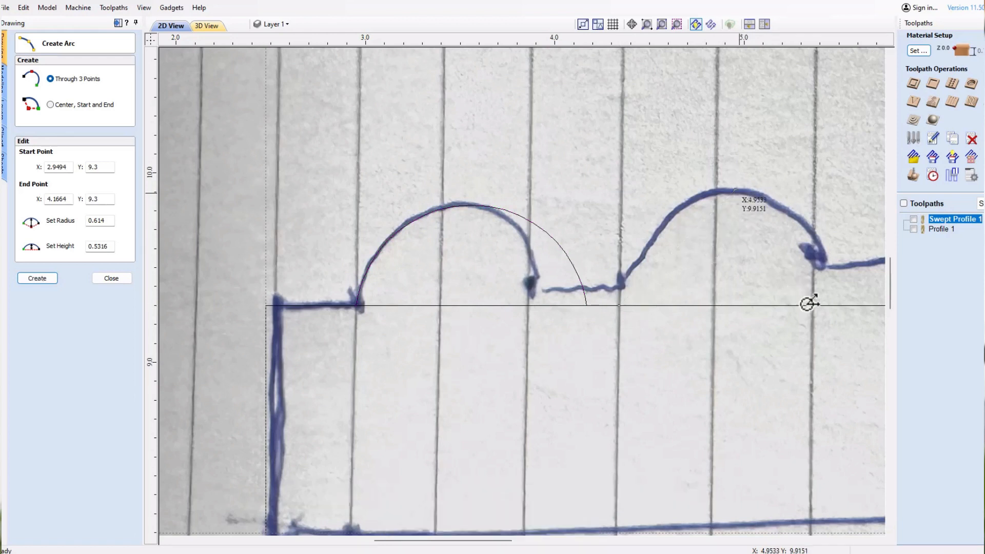
{"action": "left_click", "coordinate": [853, 306]}
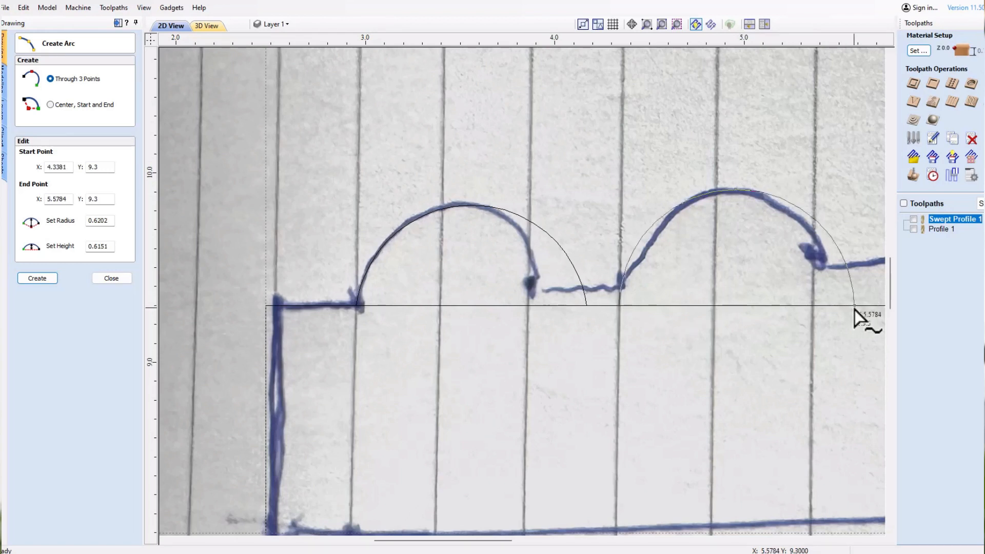
{"action": "left_click", "coordinate": [854, 306]}
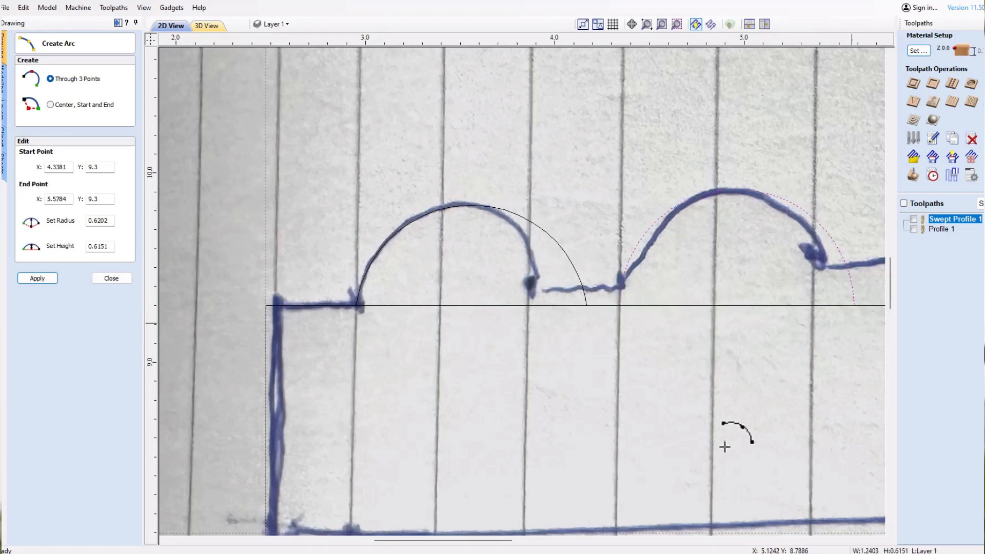
- Draw a three-point arc over the large bump, about 3.35 inches wide and 1.3 inches high, ending on the polyline
{"action": "scroll", "coordinate": [819, 506], "scroll_direction": "down", "scroll_amount": 3}
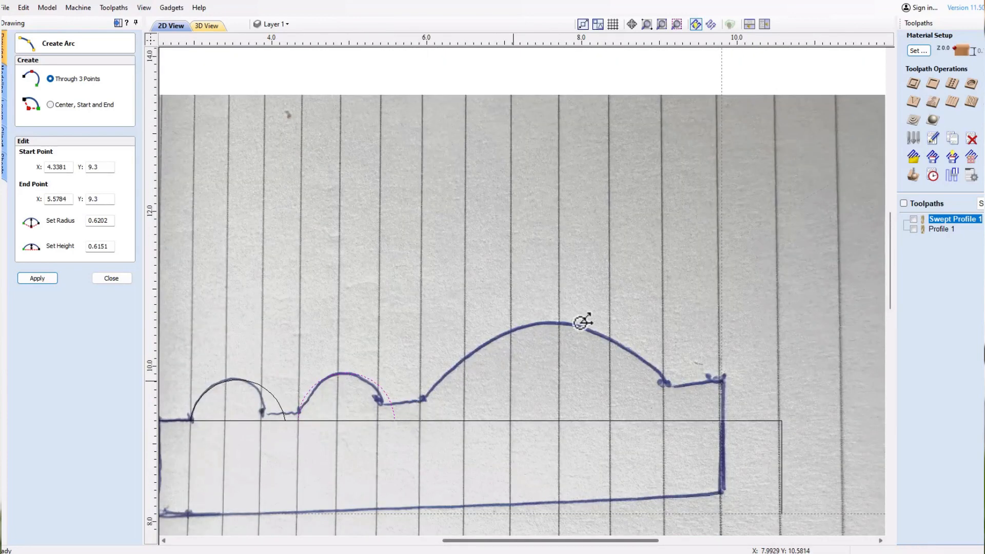
{"action": "left_click", "coordinate": [555, 321]}
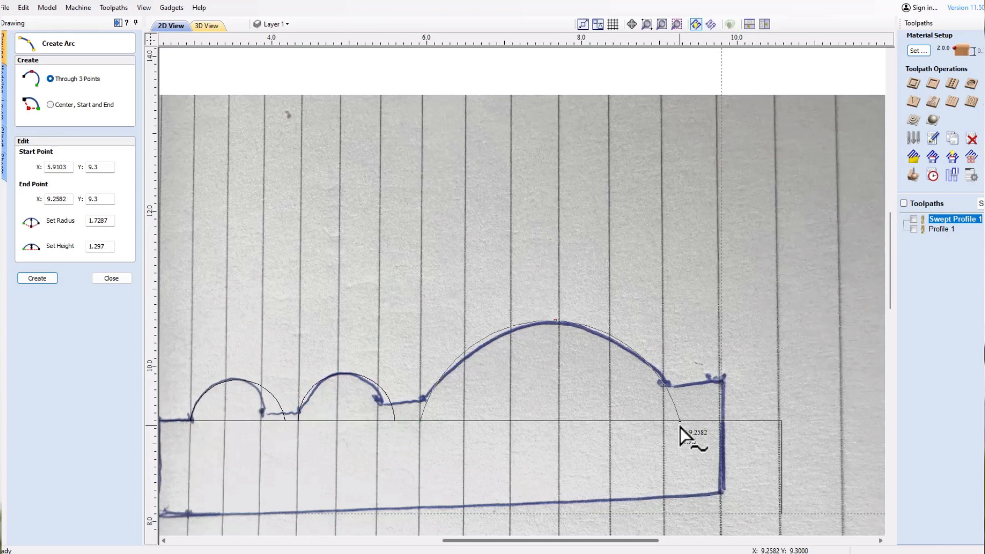
{"action": "left_click", "coordinate": [680, 427]}
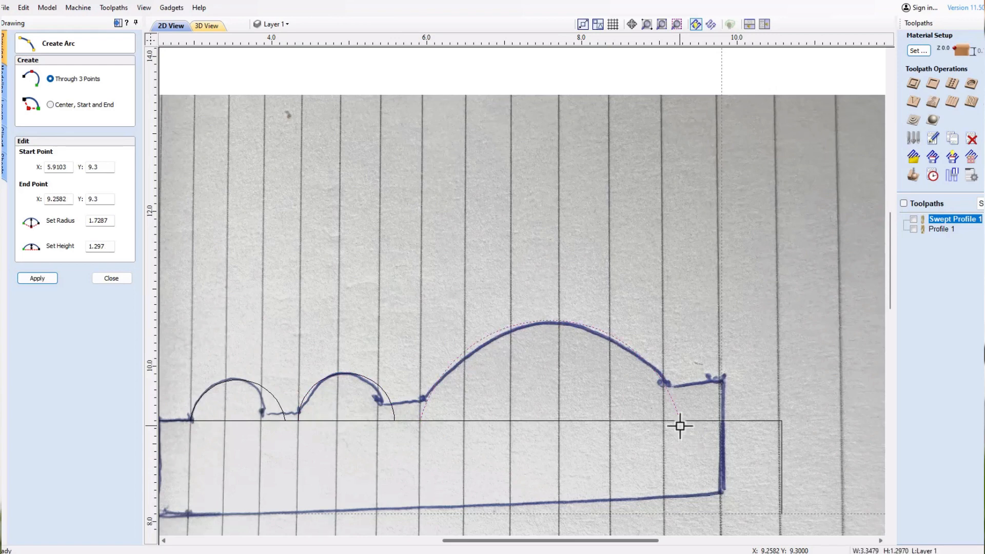
{"action": "key", "text": "Escape"}
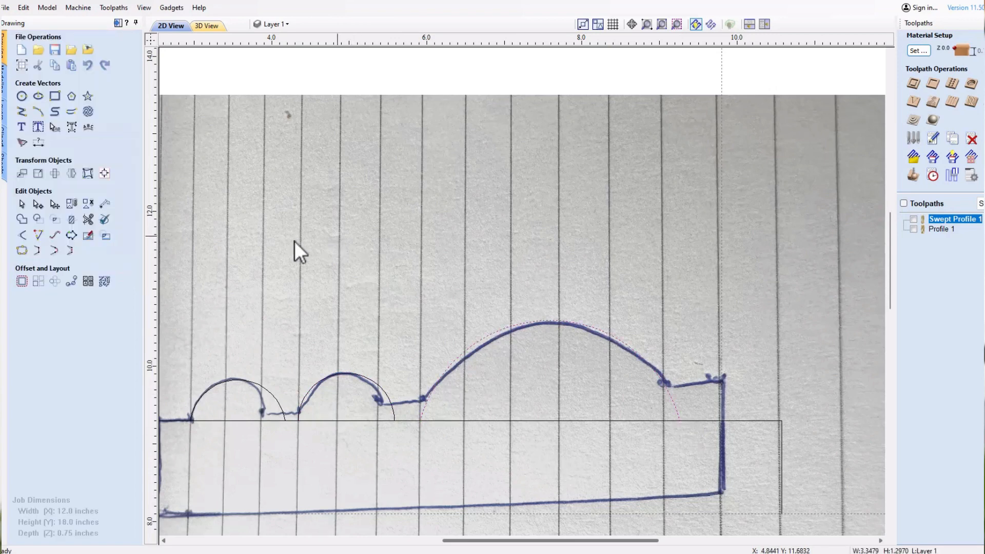
- Delete the imported sketch image from behind the traced vectors
{"action": "scroll", "coordinate": [287, 246], "scroll_direction": "down", "scroll_amount": 5}
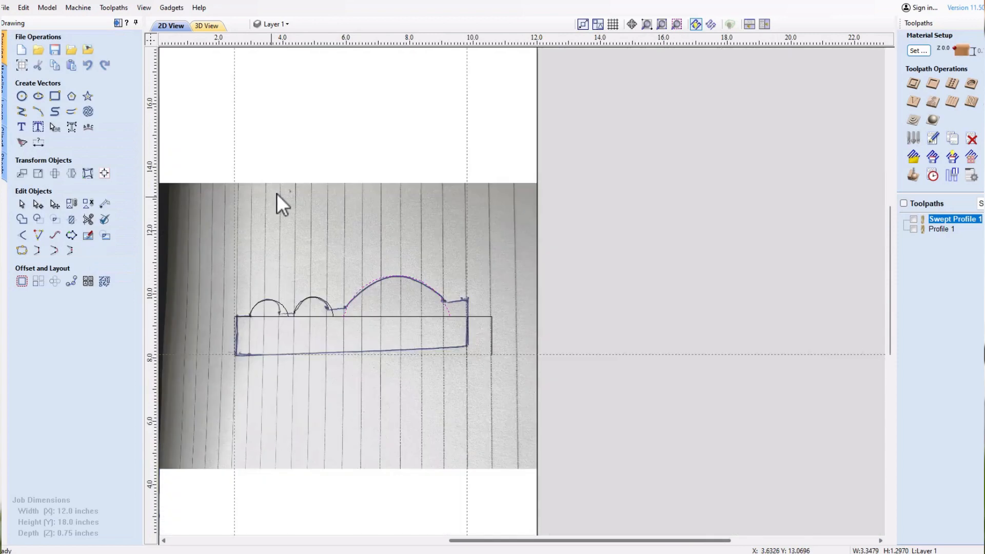
{"action": "left_click", "coordinate": [271, 223]}
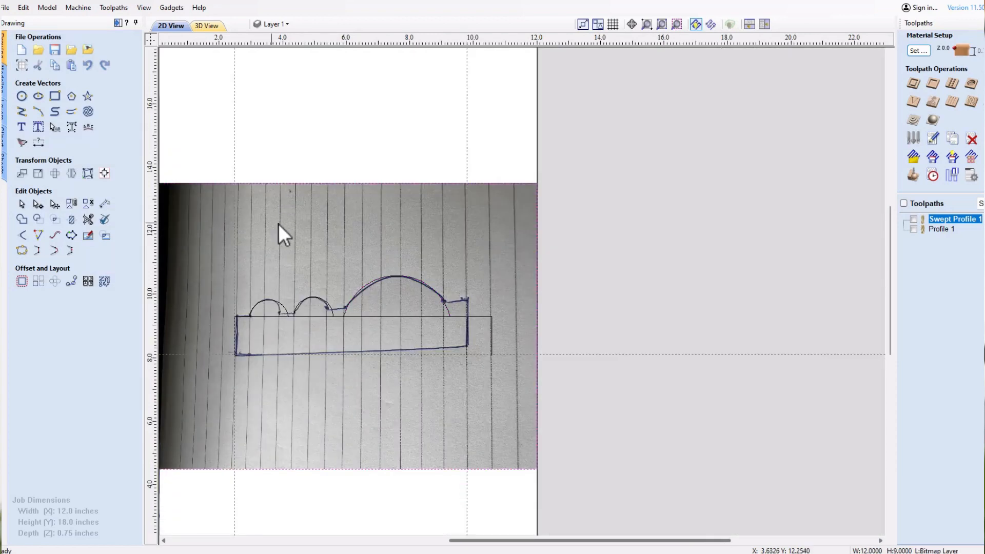
{"action": "key", "text": "Delete"}
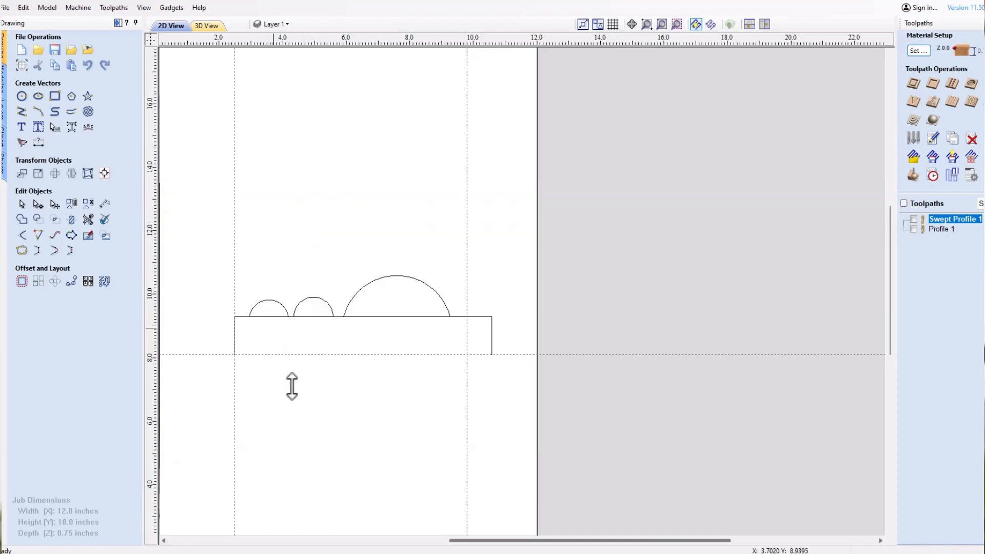
- Weld the polyline and the three arcs into a single outline
{"action": "scroll", "coordinate": [282, 379], "scroll_direction": "up", "scroll_amount": 1}
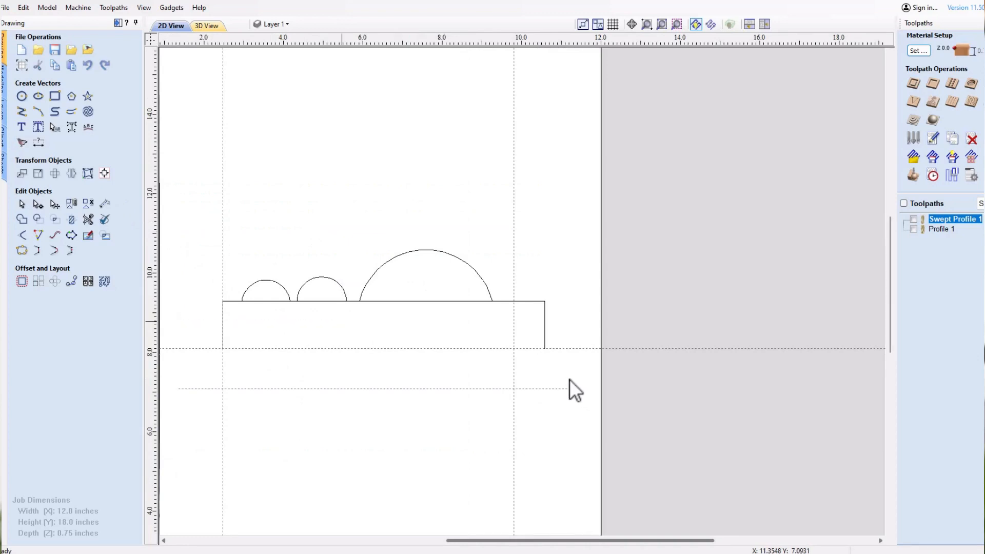
{"action": "left_click_drag", "start_coordinate": [570, 379], "coordinate": [568, 379]}
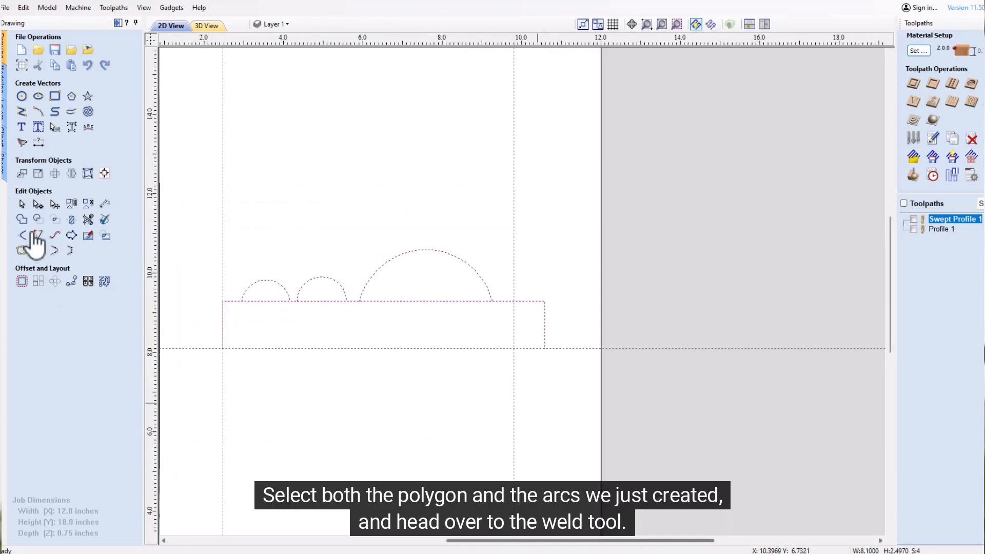
{"action": "left_click", "coordinate": [23, 220]}
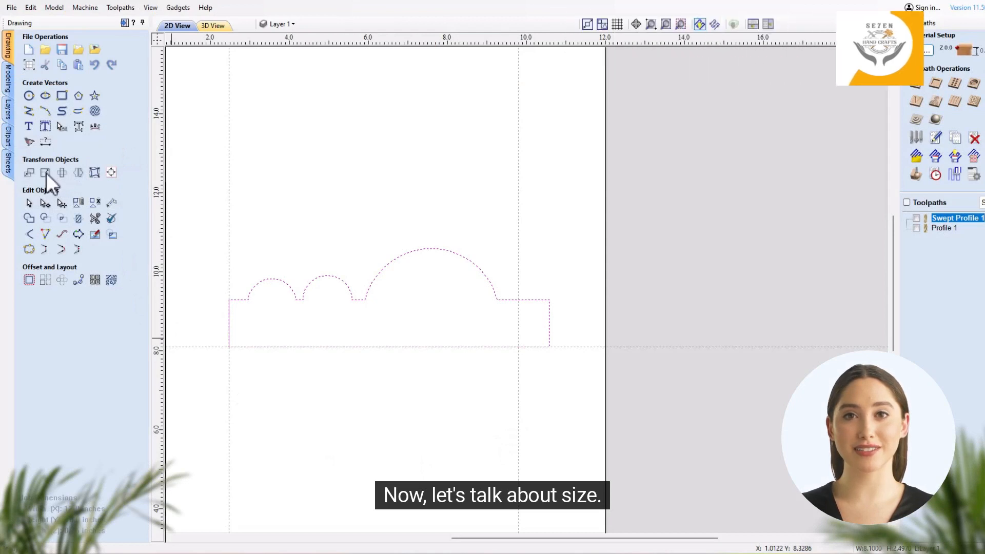
- Resize the welded profile to 2 inches wide and 0.75 inches high without linking the proportions
{"action": "left_click", "coordinate": [45, 173]}
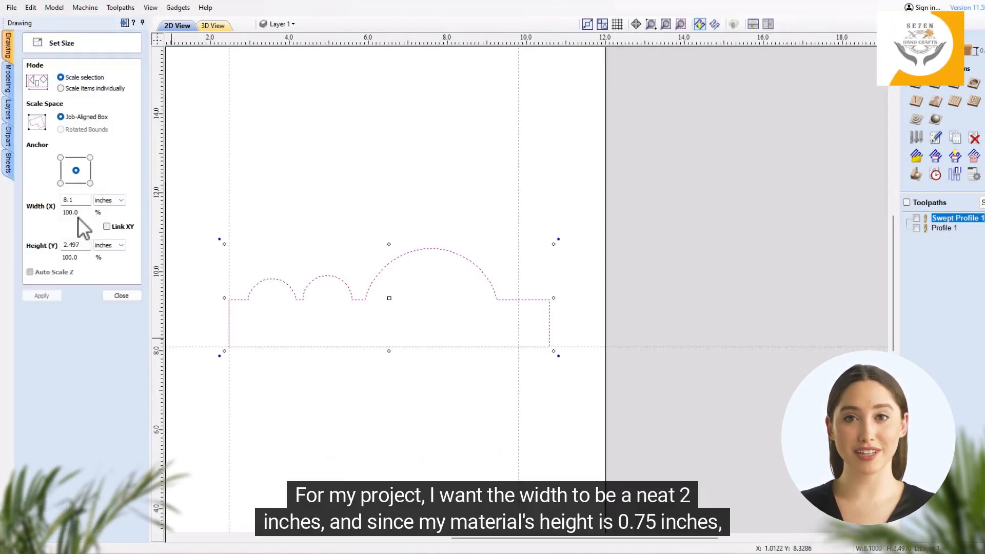
{"action": "left_click_drag", "start_coordinate": [77, 200], "coordinate": [52, 199]}
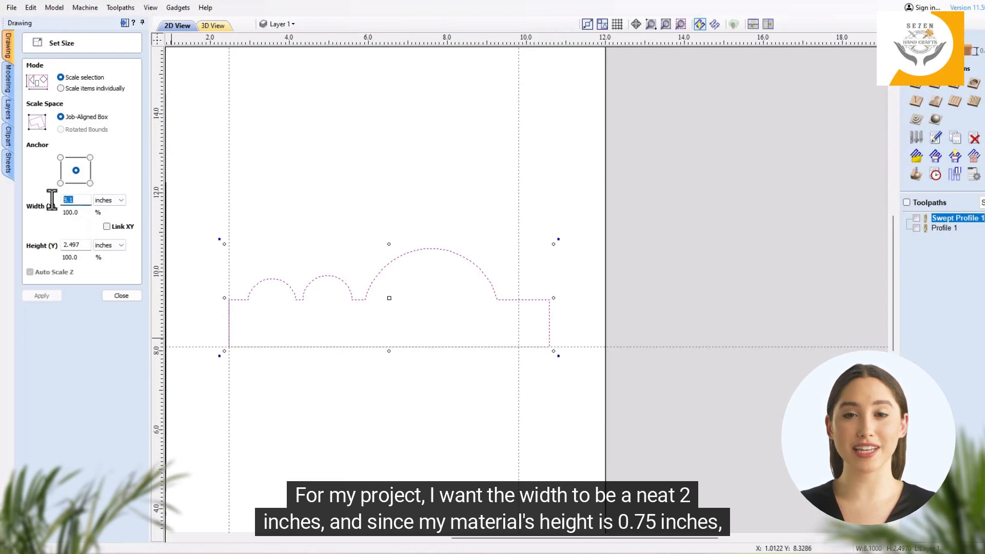
{"action": "type", "text": "2"}
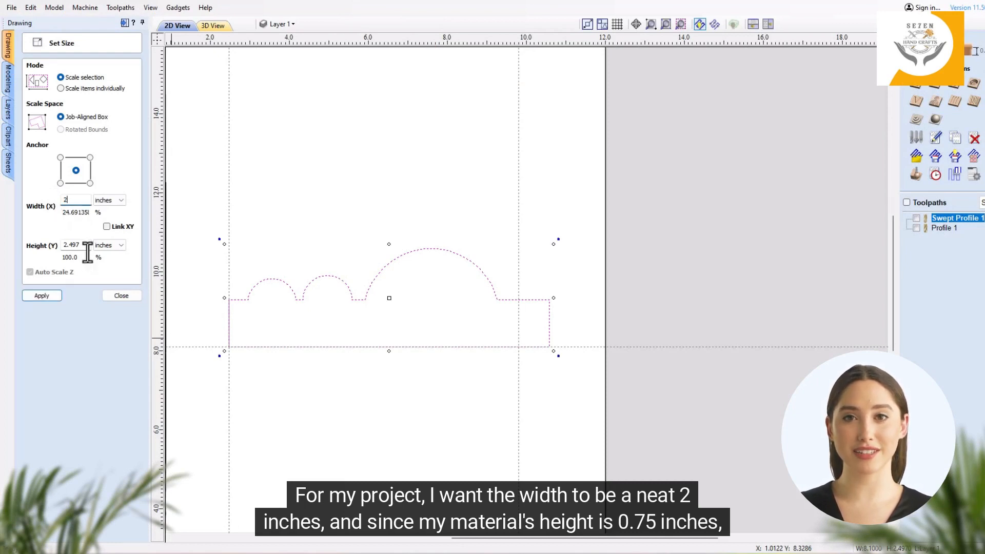
{"action": "left_click_drag", "start_coordinate": [86, 246], "coordinate": [57, 245]}
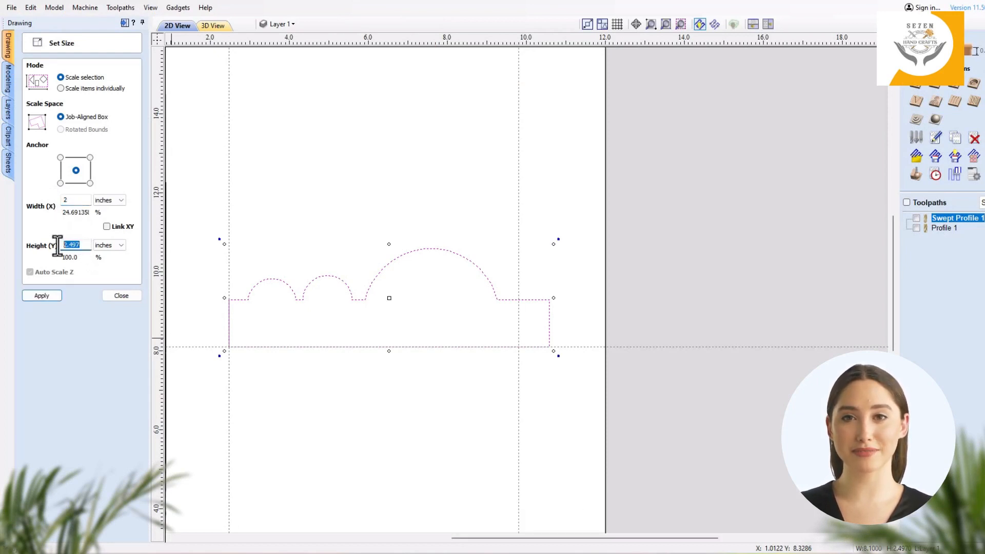
{"action": "type", "text": "0.75"}
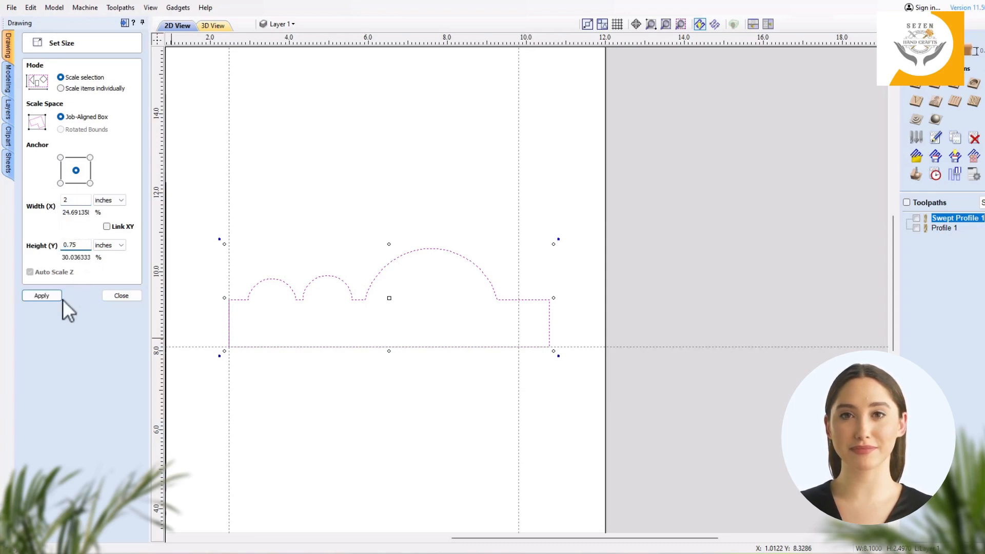
{"action": "left_click", "coordinate": [42, 295]}
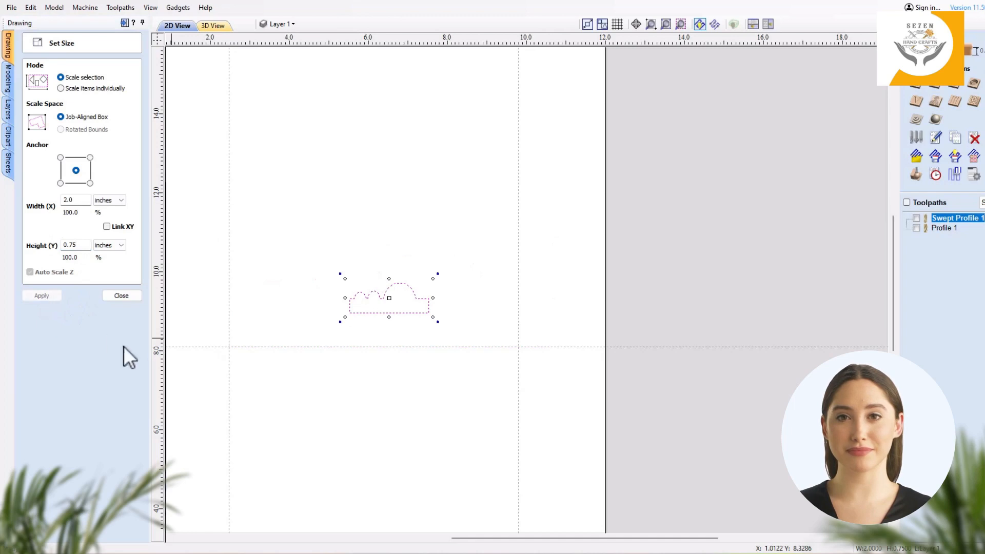
{"action": "left_click", "coordinate": [126, 294]}
- Open up the profile by deleting its straight bottom span with node editing
{"action": "scroll", "coordinate": [368, 283], "scroll_direction": "up", "scroll_amount": 5}
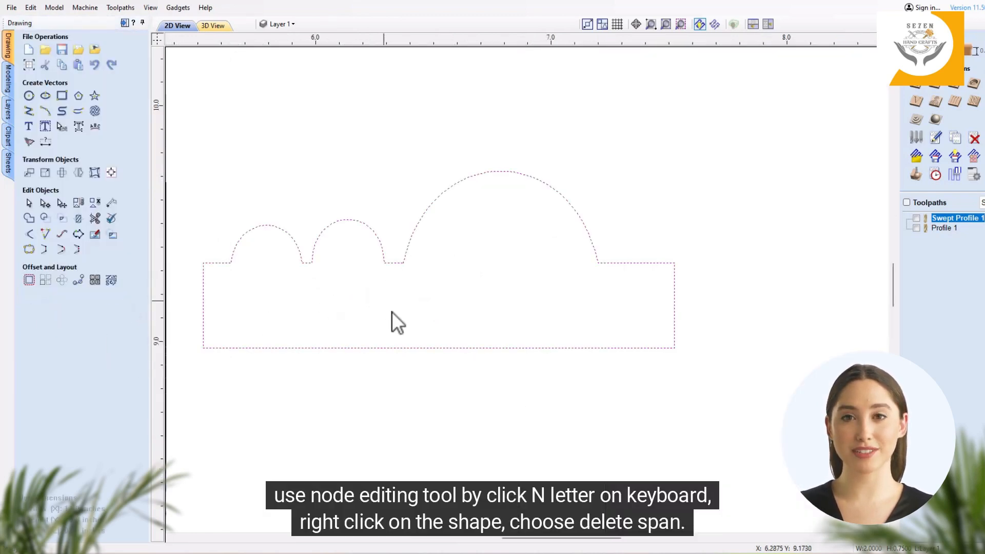
{"action": "key", "text": "n"}
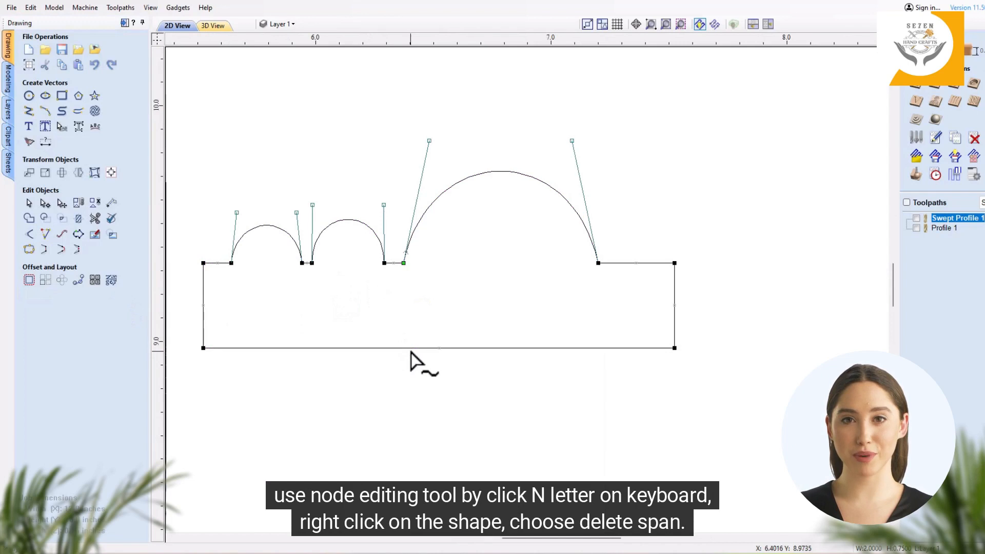
{"action": "right_click", "coordinate": [355, 349]}
{"action": "left_click", "coordinate": [394, 416]}
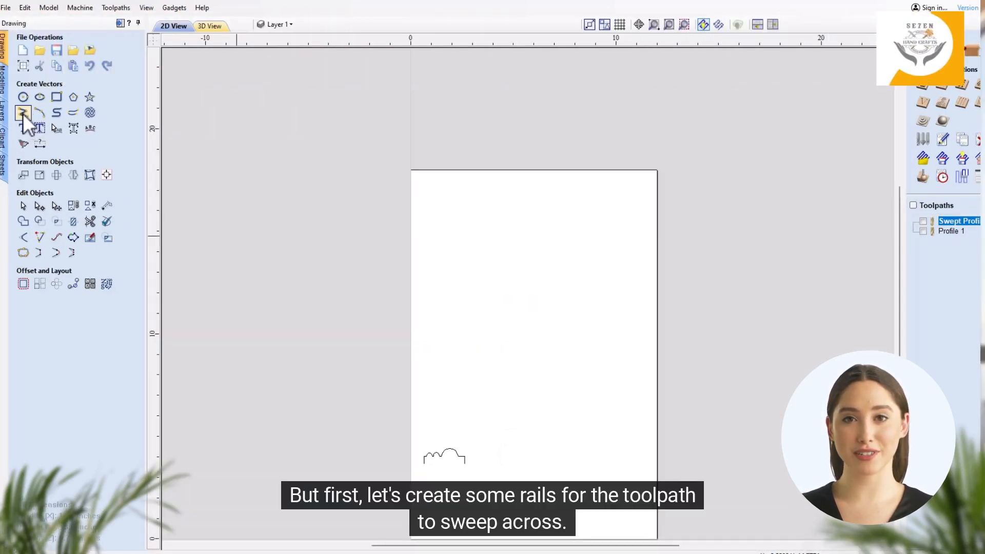
- Draw two horizontal polyline rails, one above the other, across the full width of the sheet above the moulding profile
{"action": "left_click", "coordinate": [22, 113]}
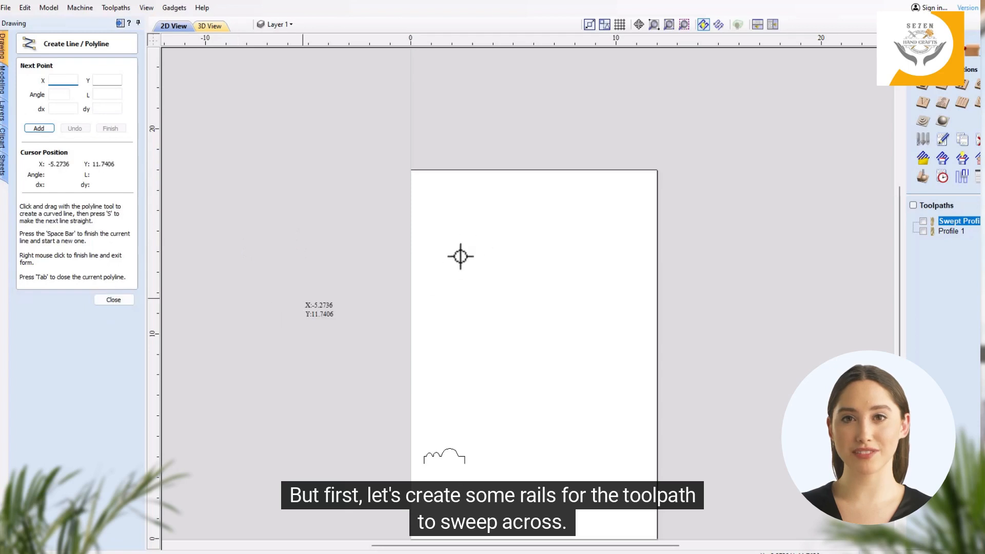
{"action": "left_click", "coordinate": [410, 260]}
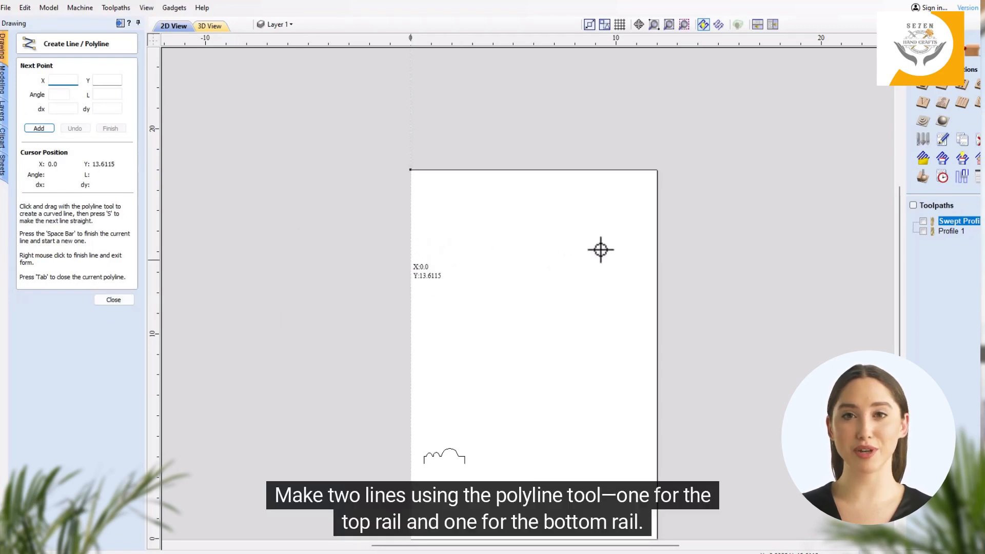
{"action": "left_click", "coordinate": [664, 262]}
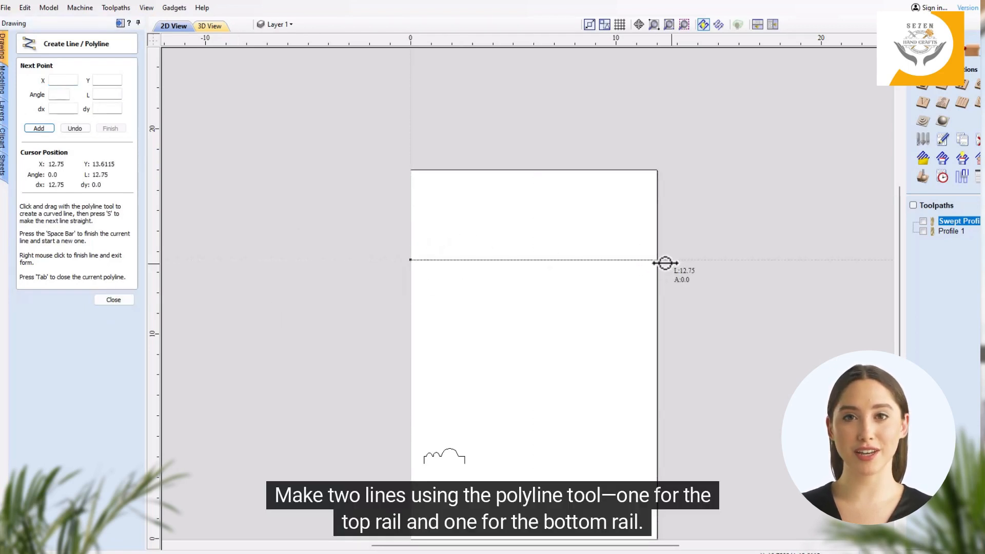
{"action": "key", "text": "space"}
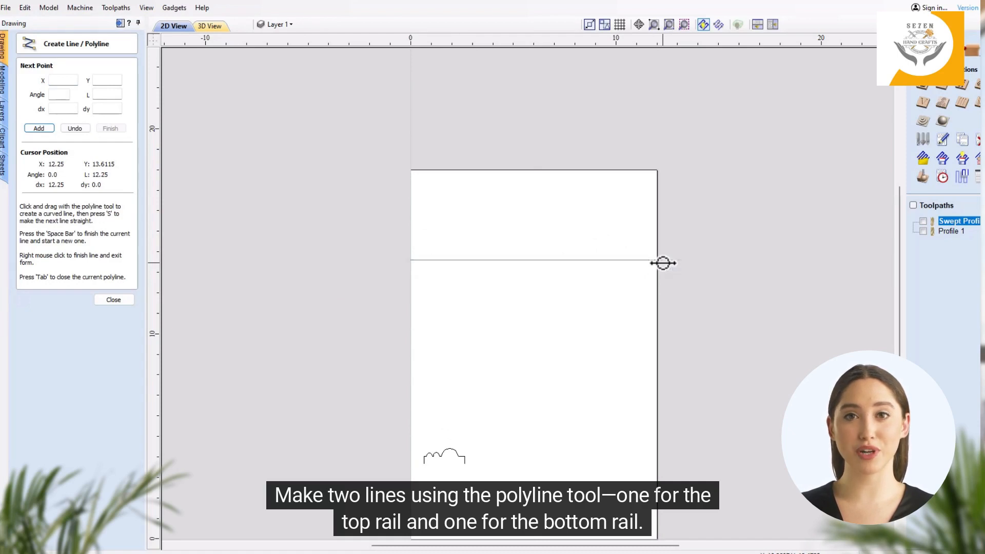
{"action": "left_click", "coordinate": [411, 345]}
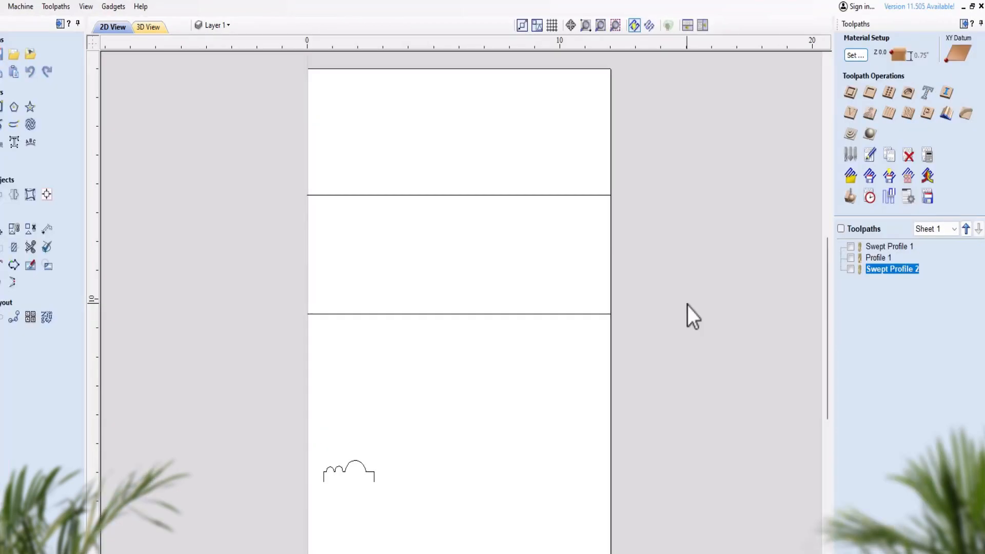
- Create a moulding toolpath with the 1/4 ball nose, using both lines as drive rails and the traced outline as the profile
{"action": "left_click", "coordinate": [944, 114]}
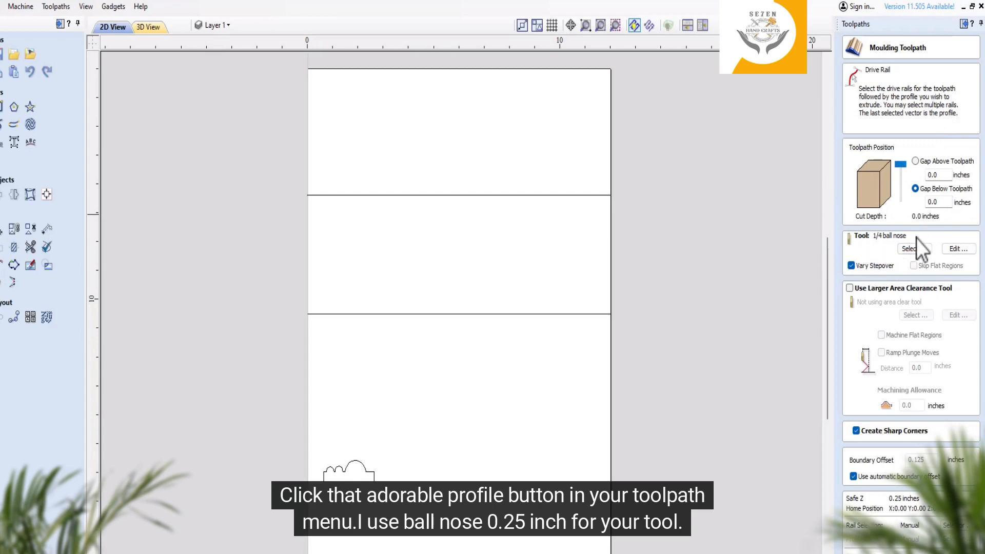
{"action": "left_click", "coordinate": [456, 195]}
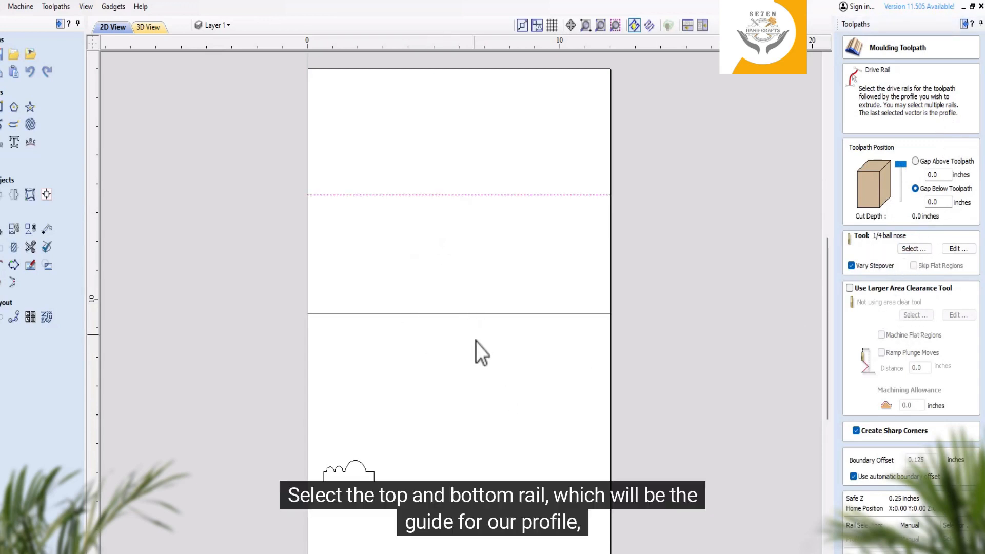
{"action": "left_click", "coordinate": [490, 314], "text": "shift"}
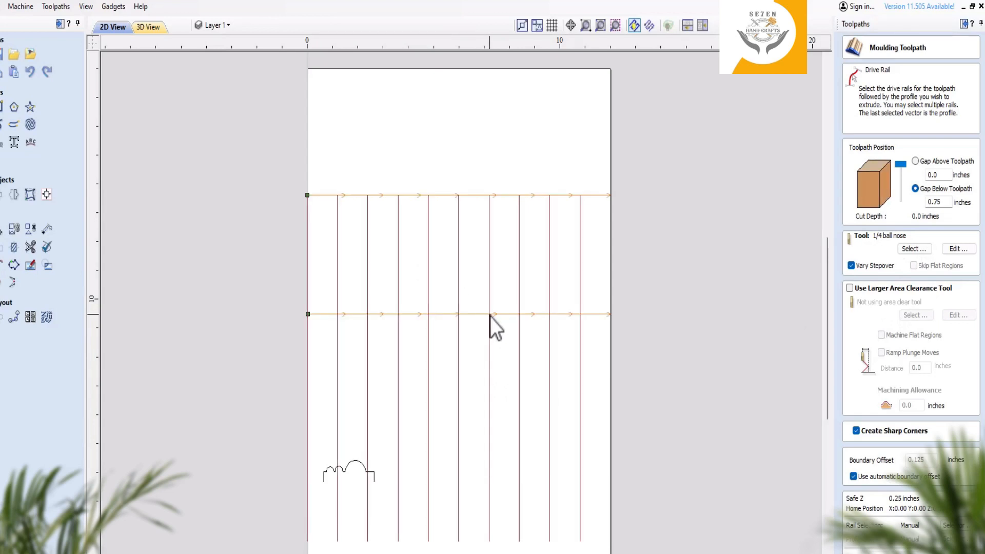
{"action": "left_click", "coordinate": [352, 464]}
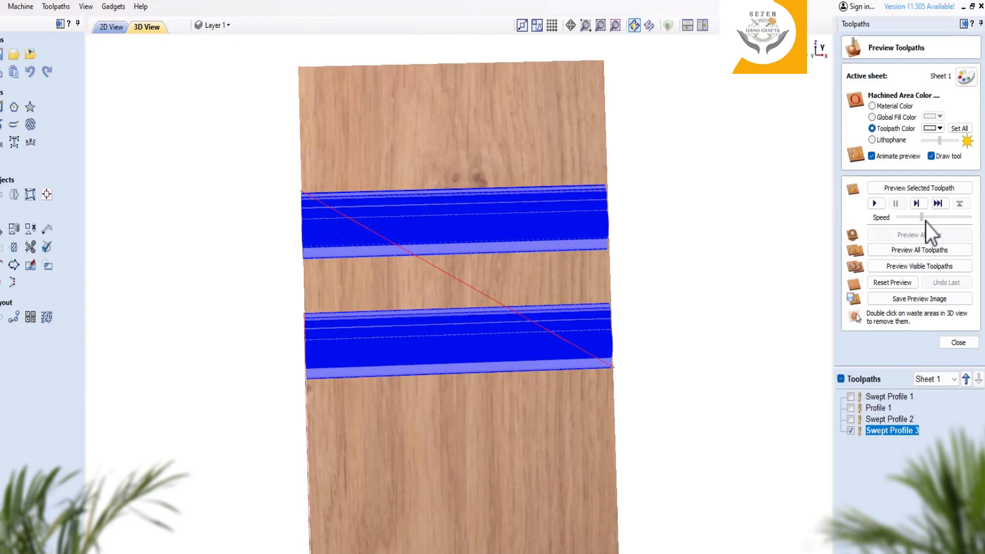
- Play the animated preview of the moulding toolpath and raise its playback speed
{"action": "left_click", "coordinate": [875, 204]}
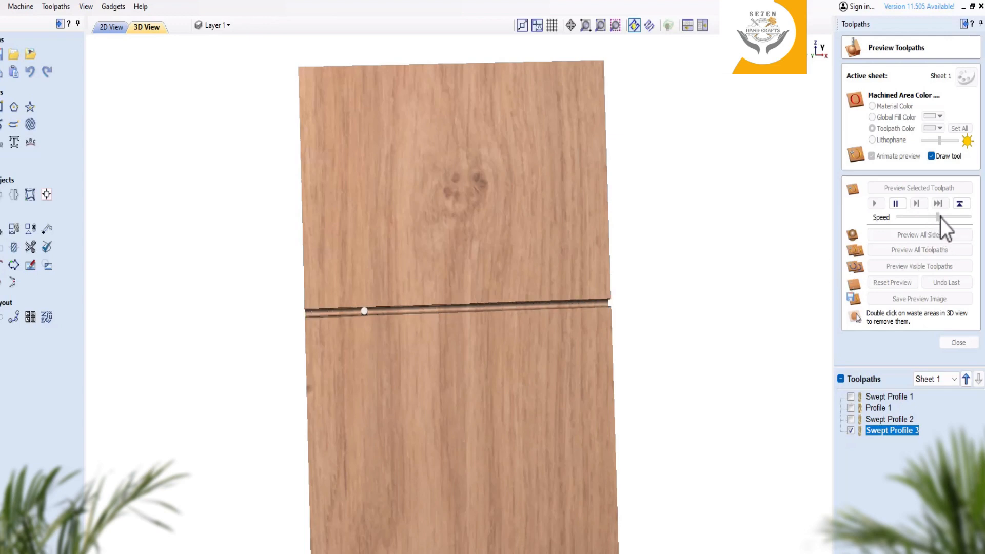
{"action": "left_click_drag", "start_coordinate": [949, 219], "coordinate": [957, 222]}
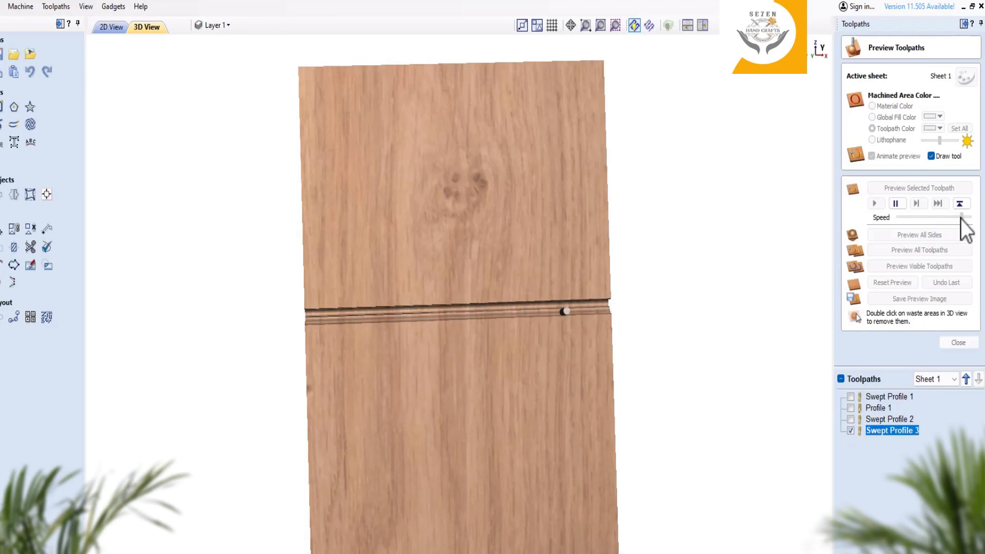
{"action": "left_click_drag", "start_coordinate": [959, 220], "coordinate": [963, 220]}
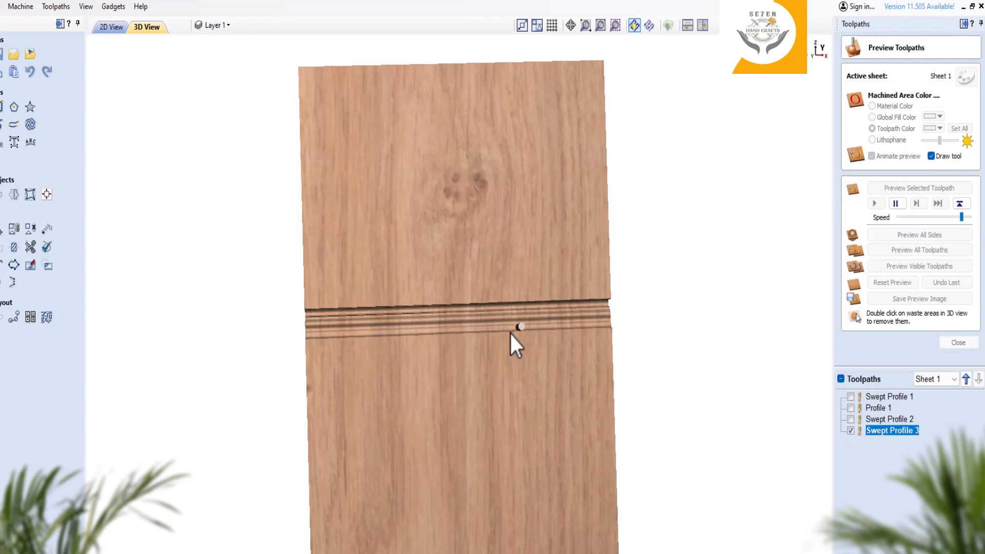
- Examine the simulated moulding cut from an angled 3D view, both close up and as a whole board
{"action": "scroll", "coordinate": [509, 331], "scroll_direction": "up", "scroll_amount": 5}
{"action": "left_click_drag", "start_coordinate": [497, 367], "coordinate": [664, 353]}
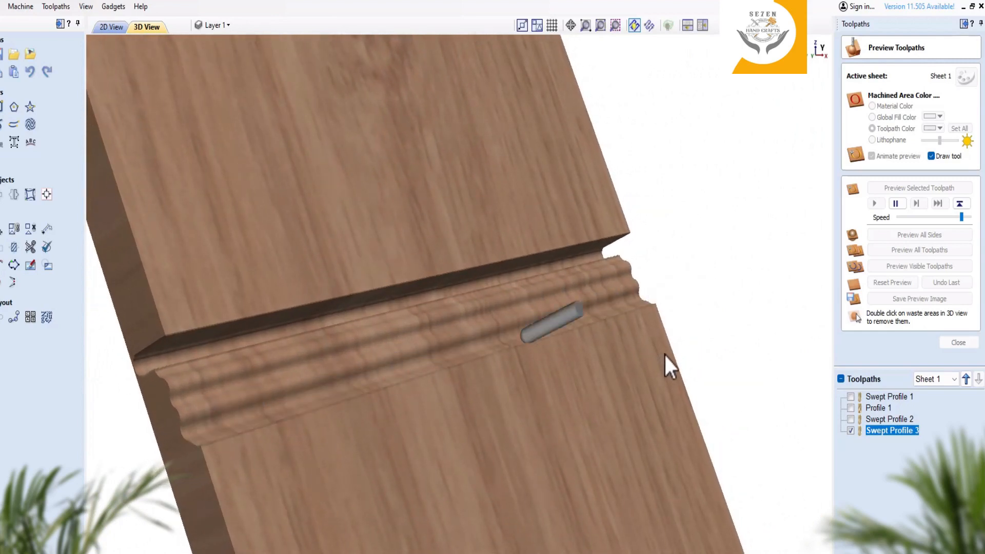
{"action": "left_click_drag", "start_coordinate": [439, 440], "coordinate": [451, 365]}
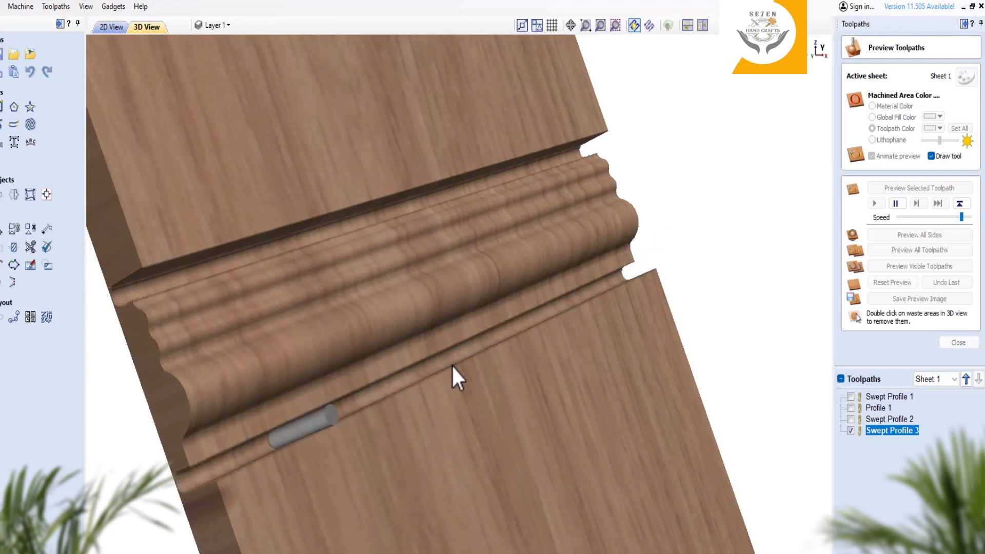
{"action": "scroll", "coordinate": [454, 359], "scroll_direction": "down", "scroll_amount": 5}
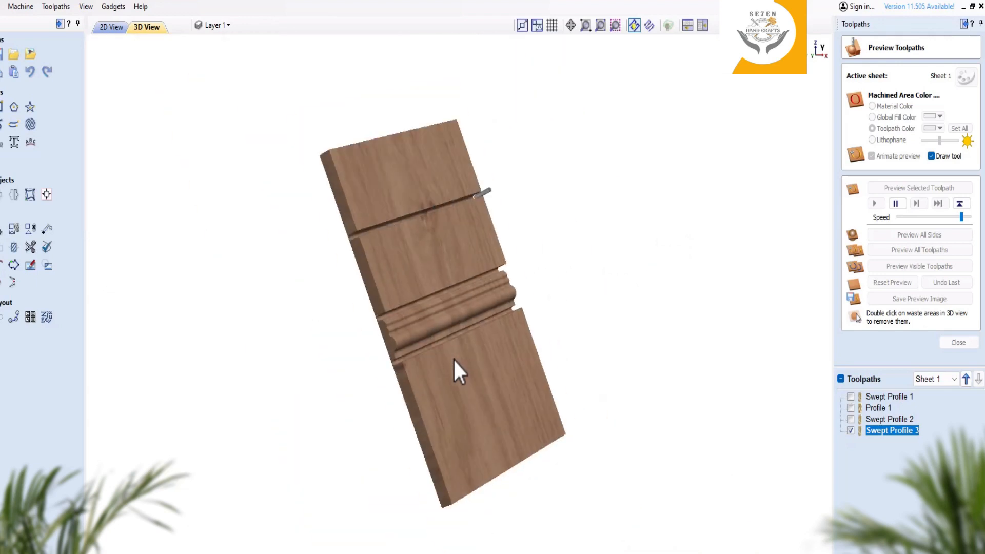
{"action": "scroll", "coordinate": [427, 201], "scroll_direction": "up", "scroll_amount": 3}
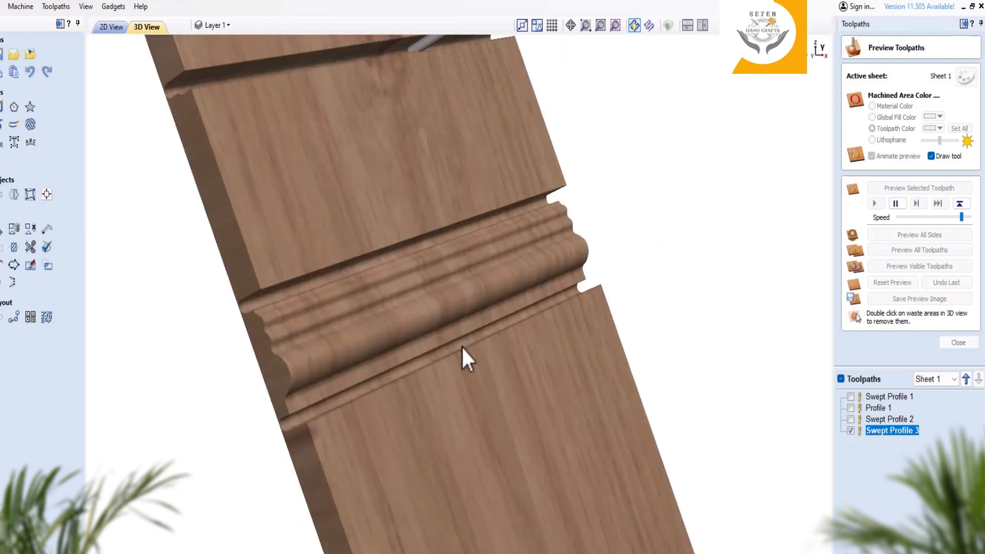
{"action": "scroll", "coordinate": [446, 306], "scroll_direction": "up", "scroll_amount": 2}
{"action": "middle_click_drag", "start_coordinate": [426, 241], "coordinate": [466, 331]}
{"action": "scroll", "coordinate": [466, 331], "scroll_direction": "up", "scroll_amount": 2}
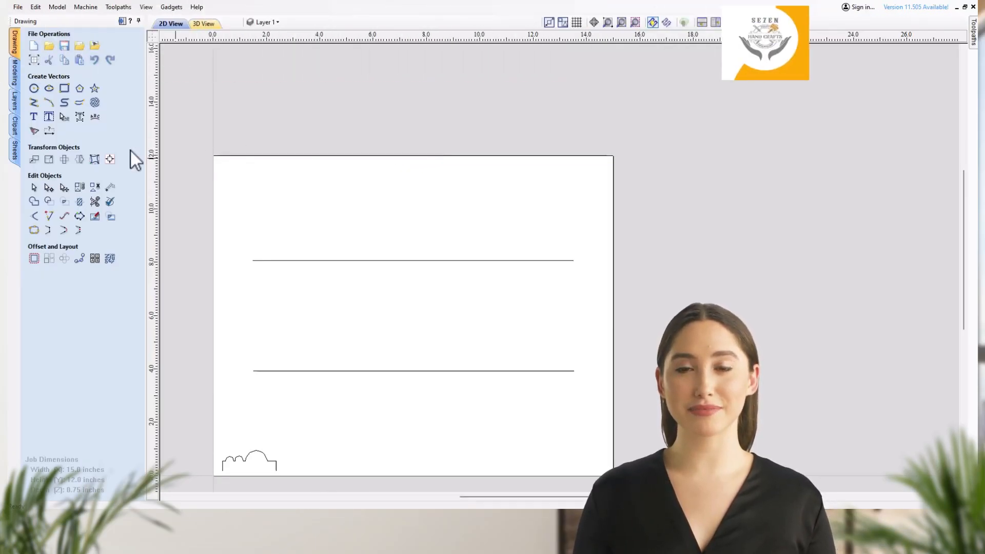
- Draw two square-cornered rectangles, 12.018 by 2.0736 inches, with their upper-left corners snapped to the left ends of the two rails
{"action": "left_click", "coordinate": [63, 89]}
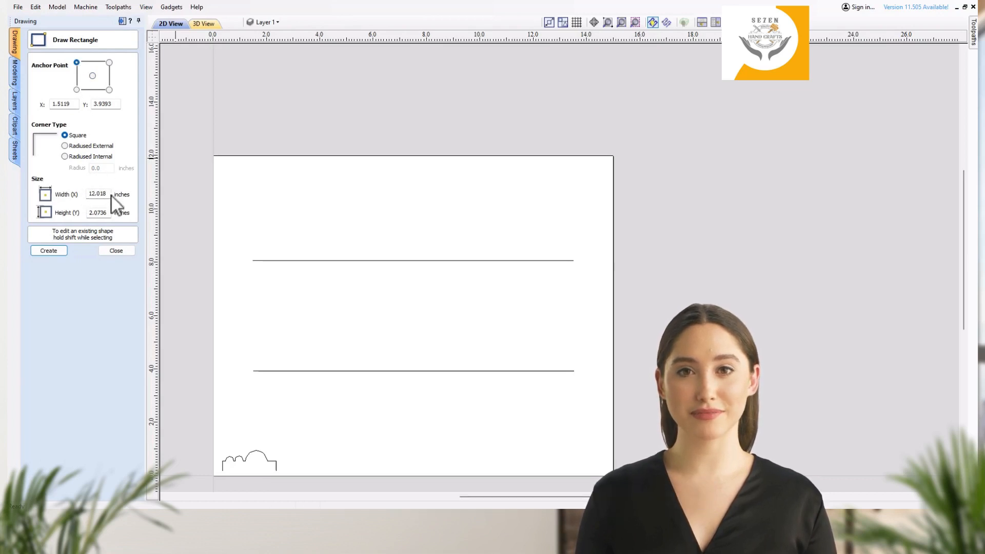
{"action": "double_click", "coordinate": [107, 212]}
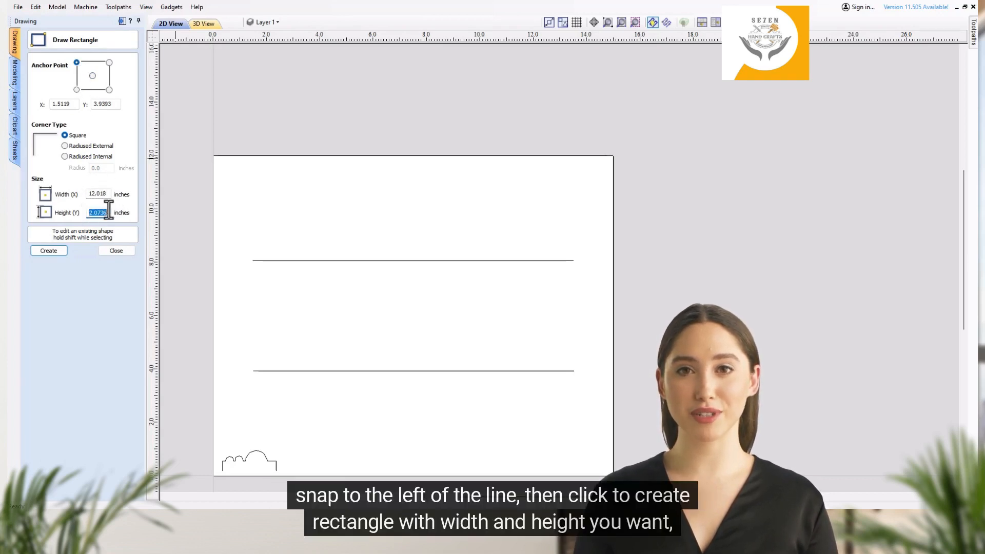
{"action": "left_click", "coordinate": [254, 261]}
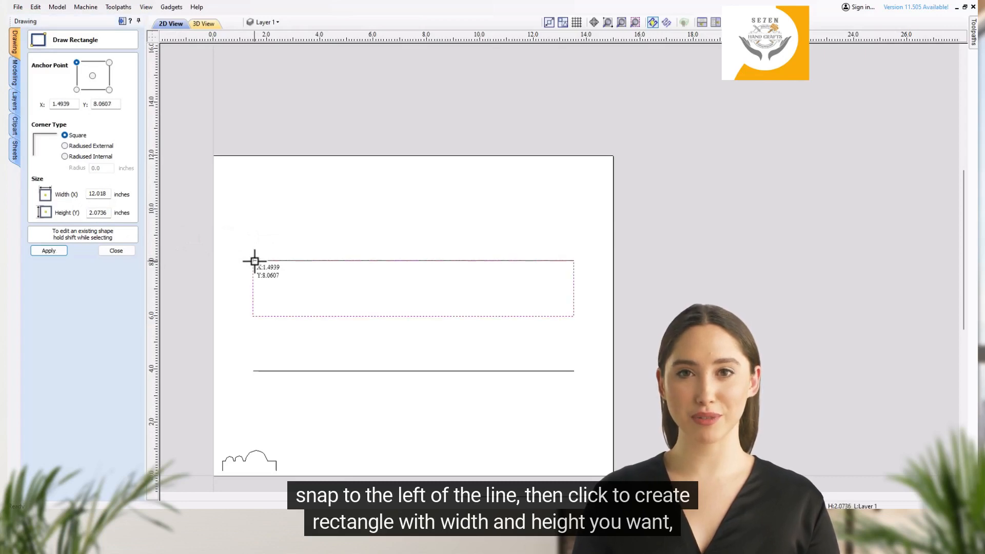
{"action": "left_click", "coordinate": [252, 371]}
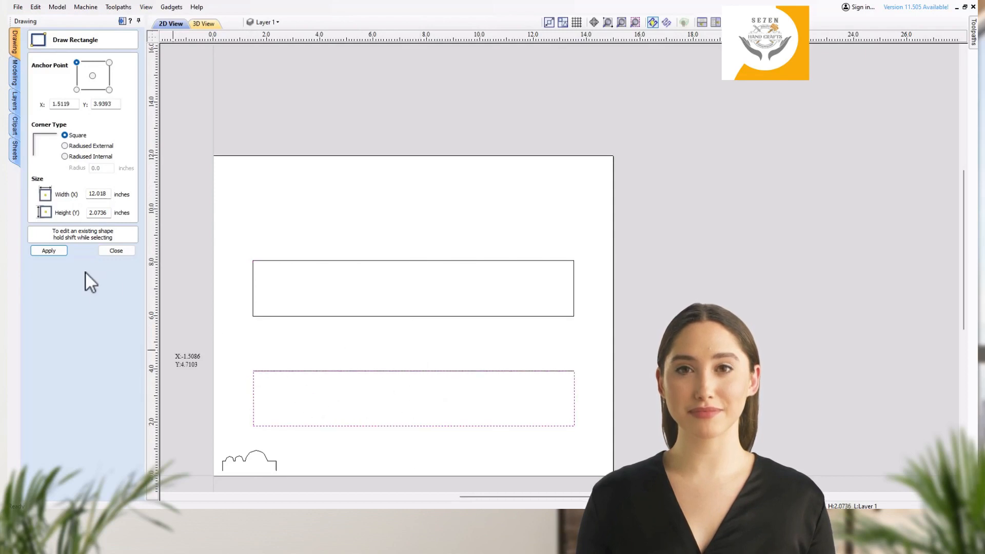
{"action": "left_click", "coordinate": [116, 251]}
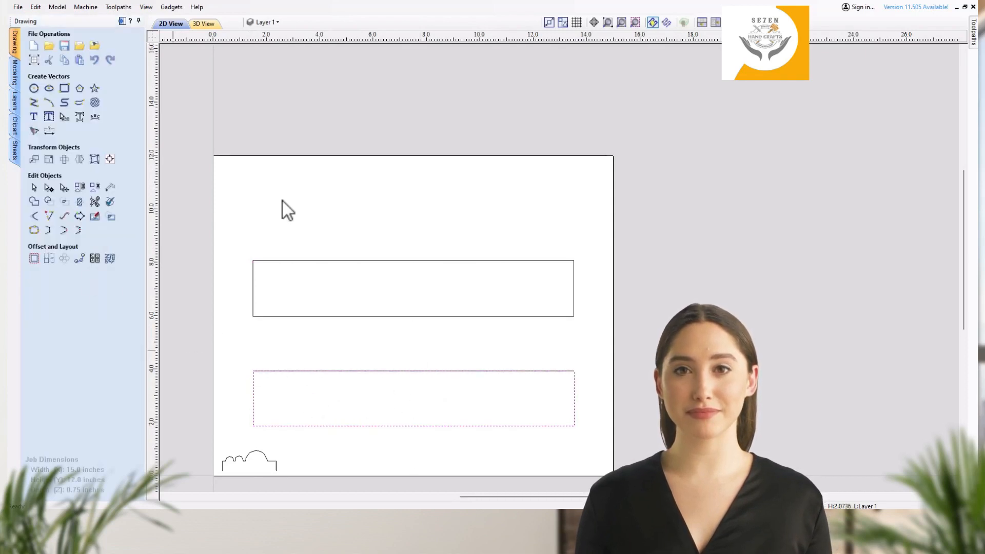
- Set up an outside 2D profile toolpath 0.75 inches deep with the 1/4" end mill and a separate last pass of 0.01 inch allowance
{"action": "left_click", "coordinate": [122, 20]}
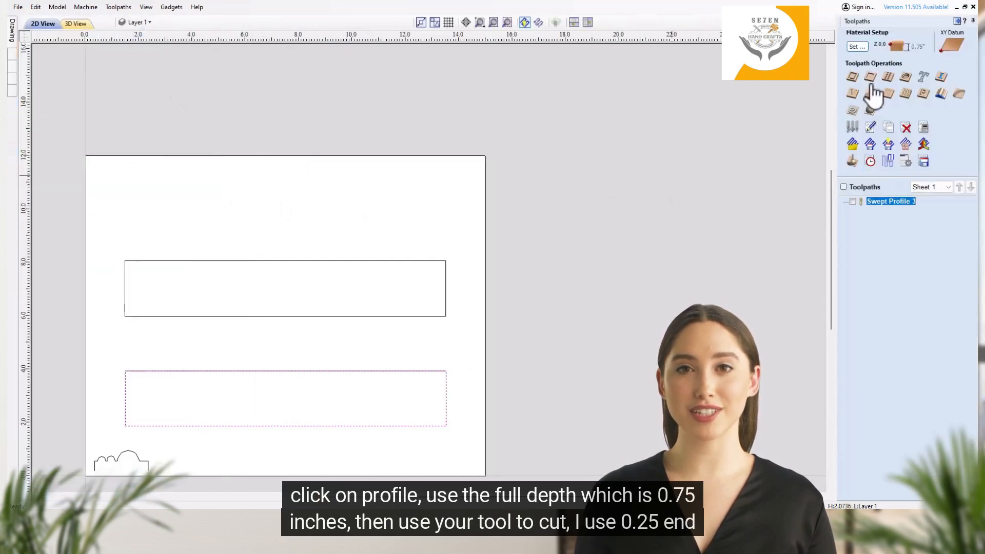
{"action": "left_click", "coordinate": [852, 78]}
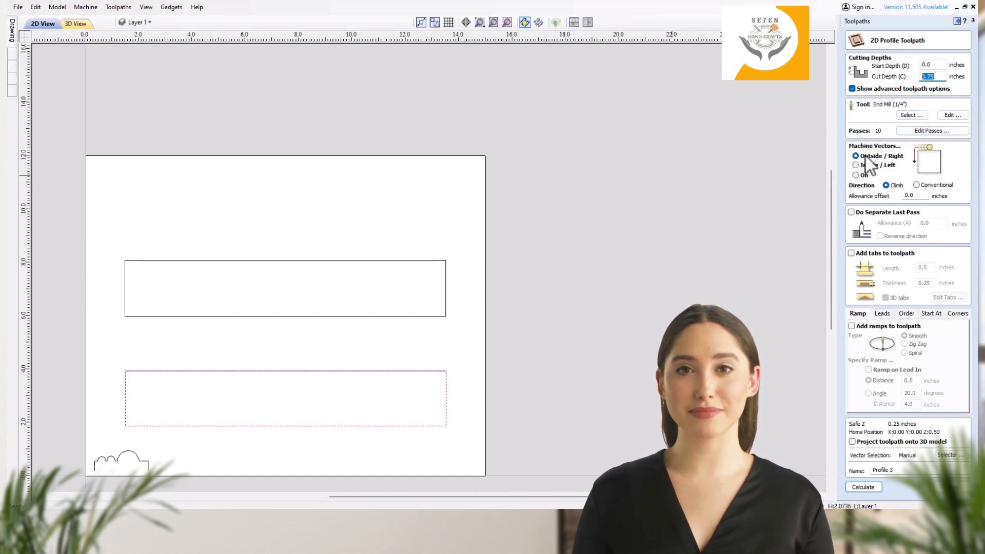
{"action": "left_click", "coordinate": [851, 213]}
{"action": "left_click", "coordinate": [930, 223]}
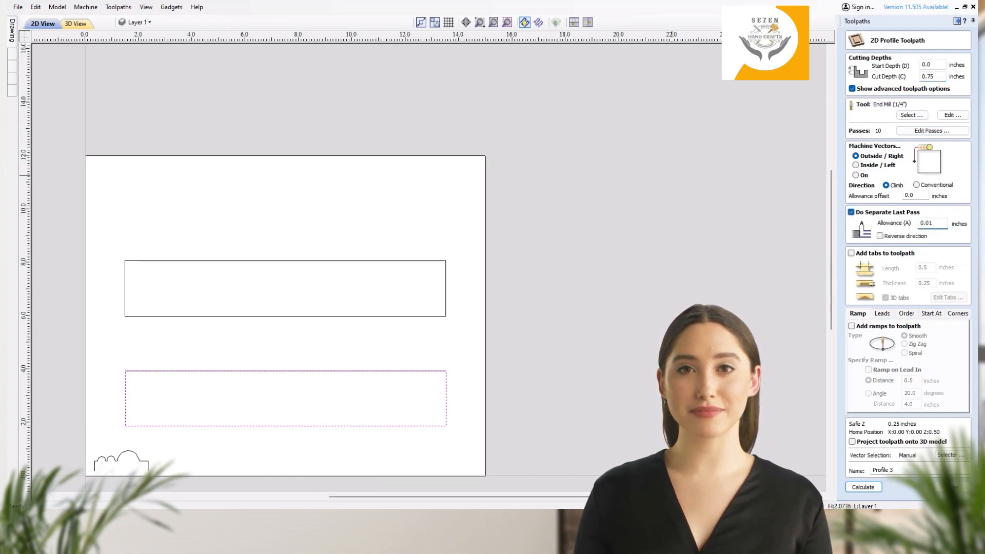
- Enable 3D tabs 0.5 inch long and 0.25 inch thick, and place one on each short side of both rectangles
{"action": "left_click", "coordinate": [851, 255]}
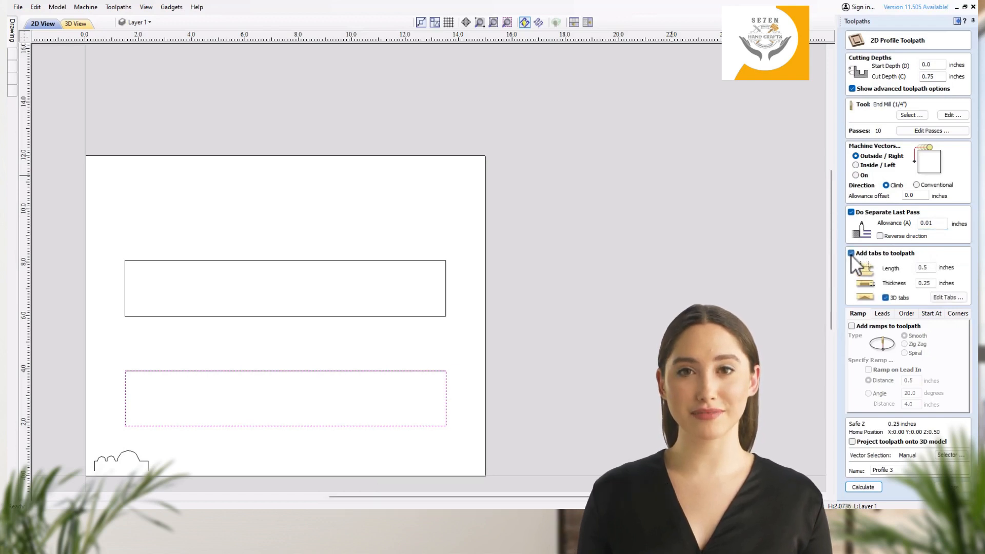
{"action": "left_click", "coordinate": [445, 291], "text": "shift"}
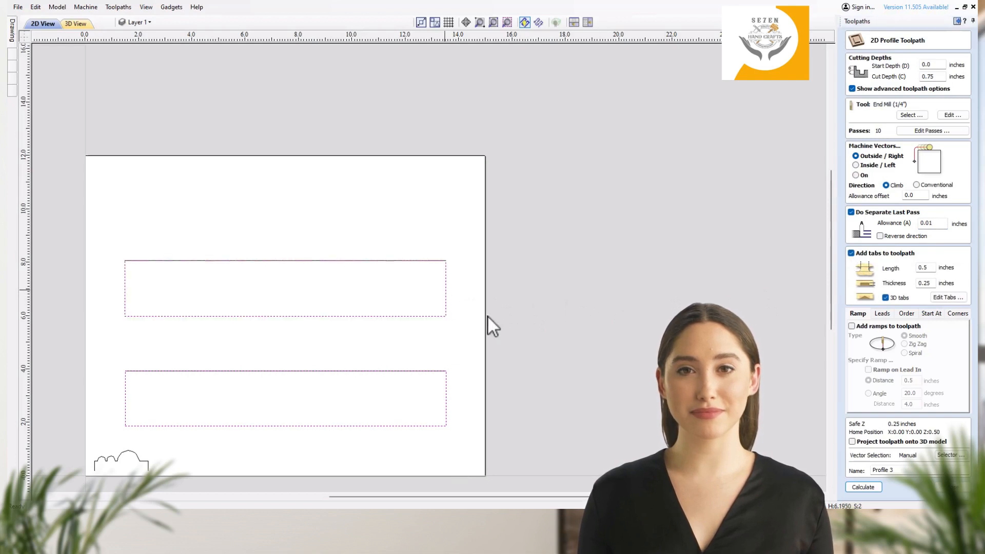
{"action": "left_click", "coordinate": [935, 297]}
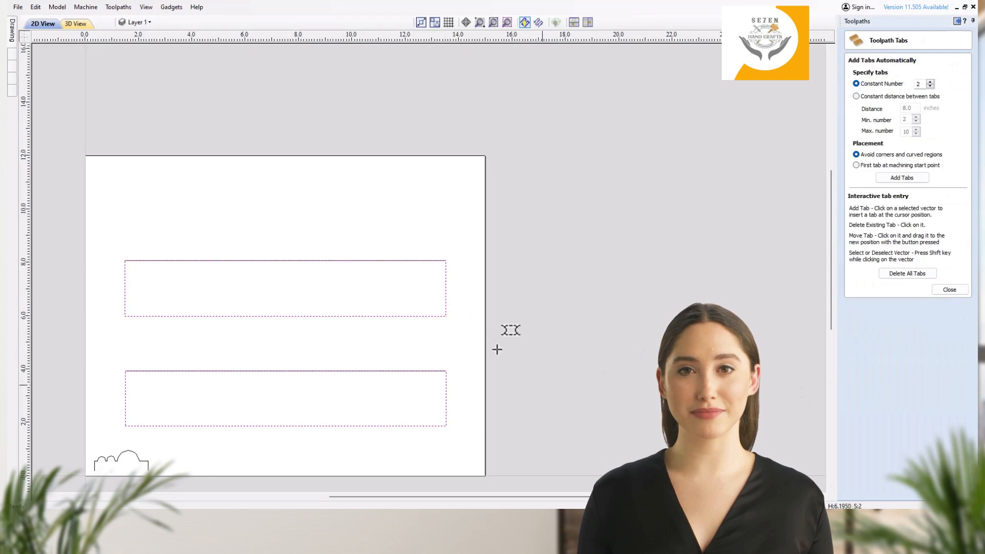
{"action": "left_click", "coordinate": [445, 286]}
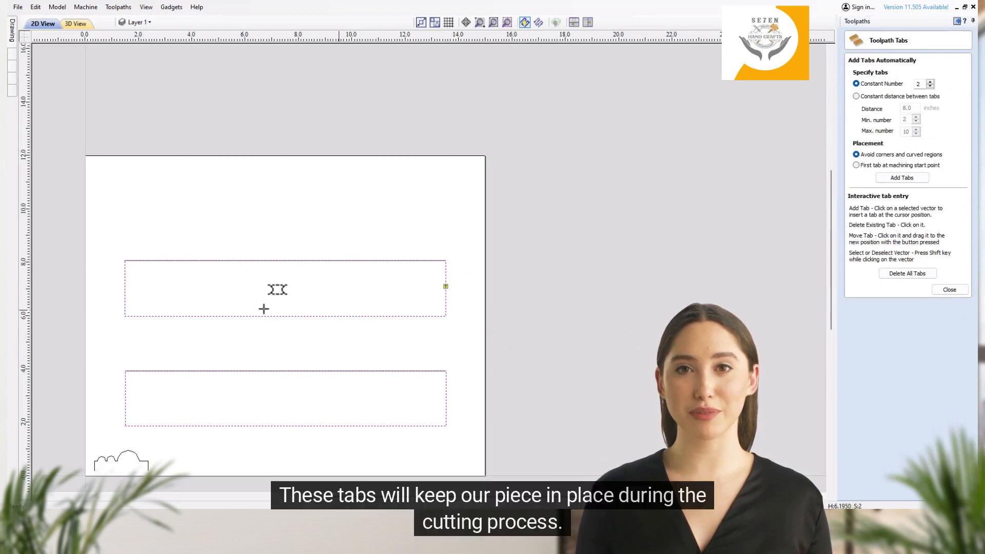
{"action": "left_click", "coordinate": [125, 288]}
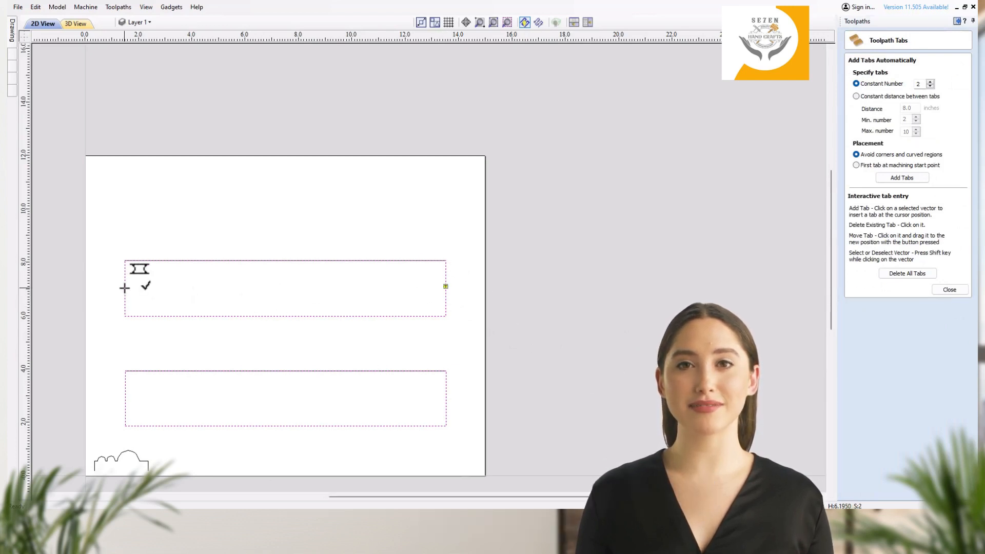
{"action": "left_click", "coordinate": [446, 397]}
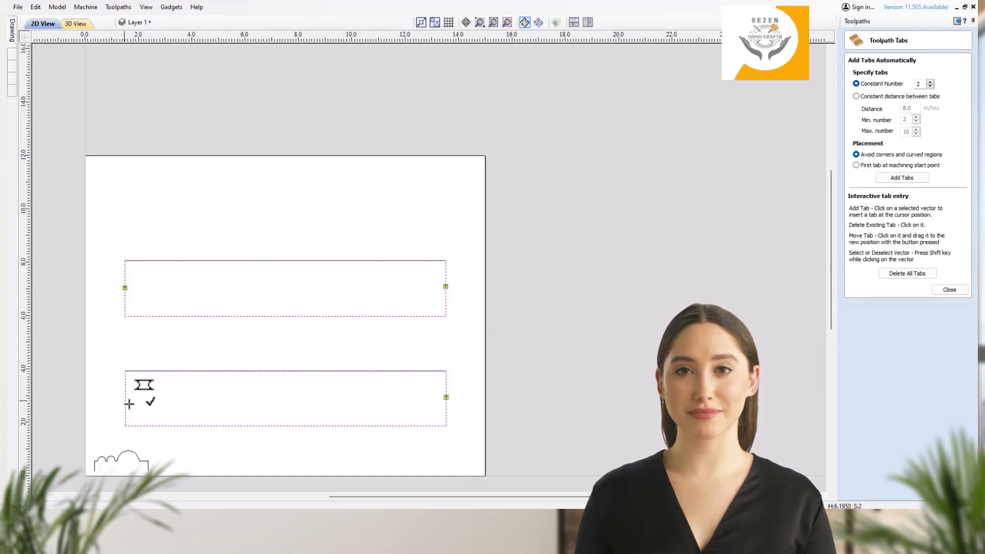
{"action": "left_click", "coordinate": [950, 290]}
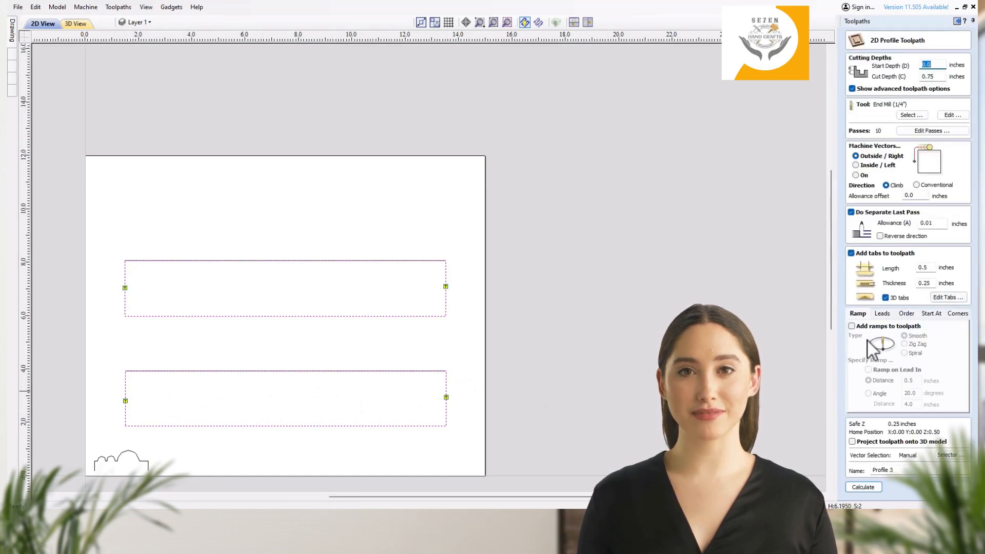
- Add smooth ramps with a 0.5 inch distance to the profile toolpath and calculate it
{"action": "left_click", "coordinate": [851, 326]}
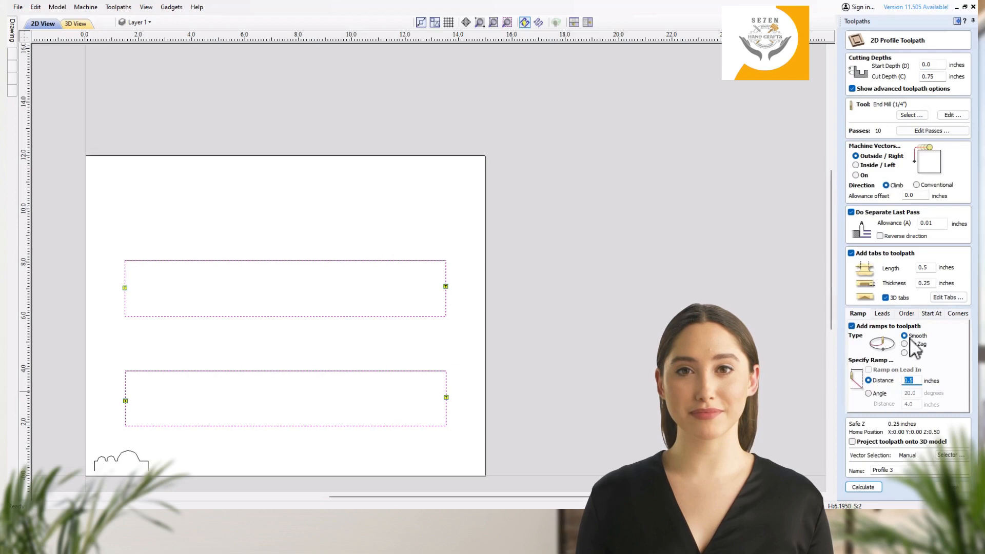
{"action": "left_click", "coordinate": [864, 486]}
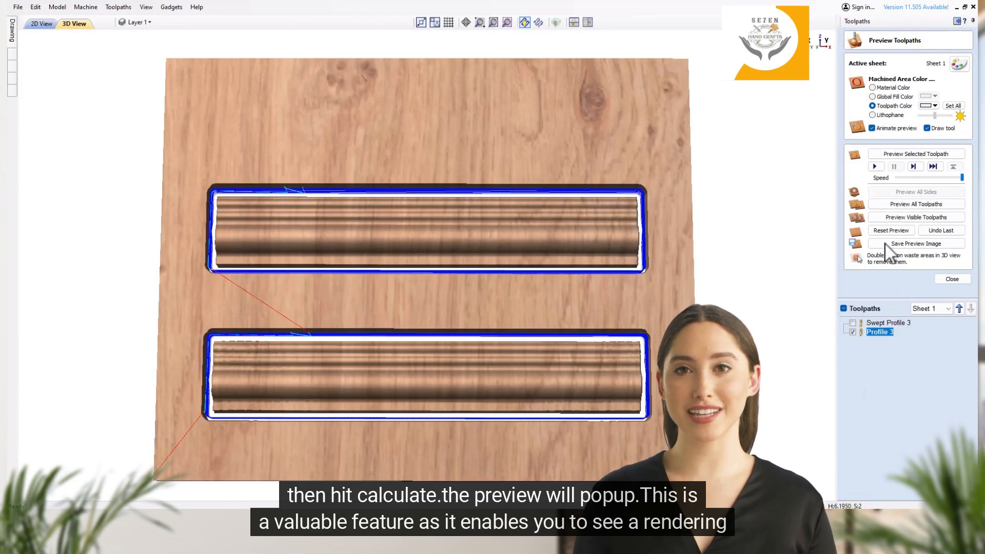
- Reset the preview, simulate all toolpaths together, and examine the finished mouldings from an angled 3D view
{"action": "left_click", "coordinate": [885, 232]}
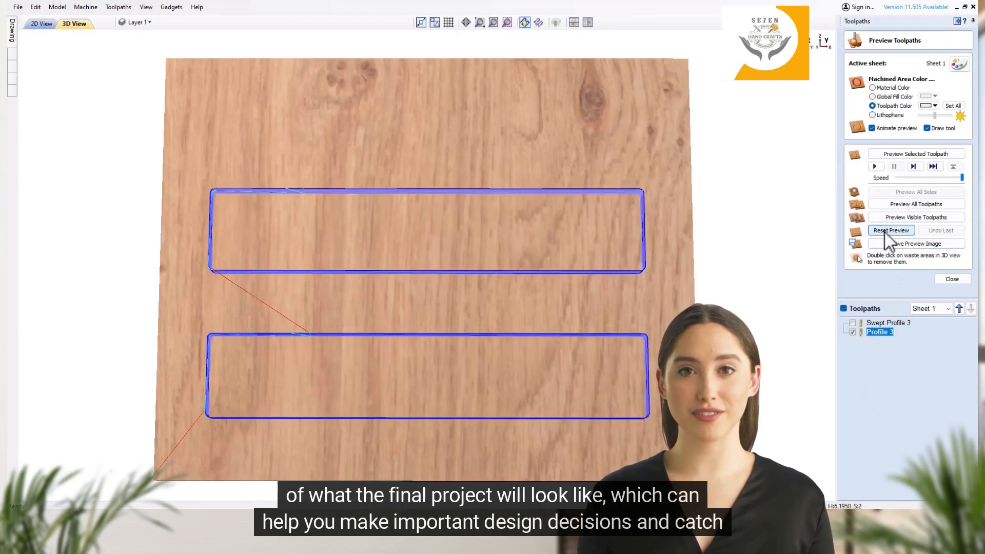
{"action": "left_click", "coordinate": [910, 206]}
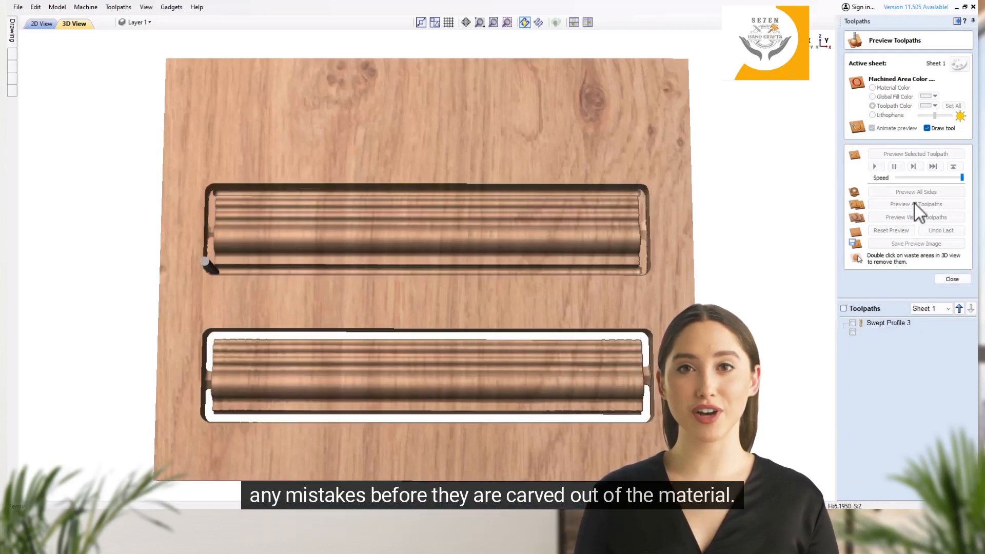
{"action": "left_click_drag", "start_coordinate": [407, 387], "coordinate": [576, 279]}
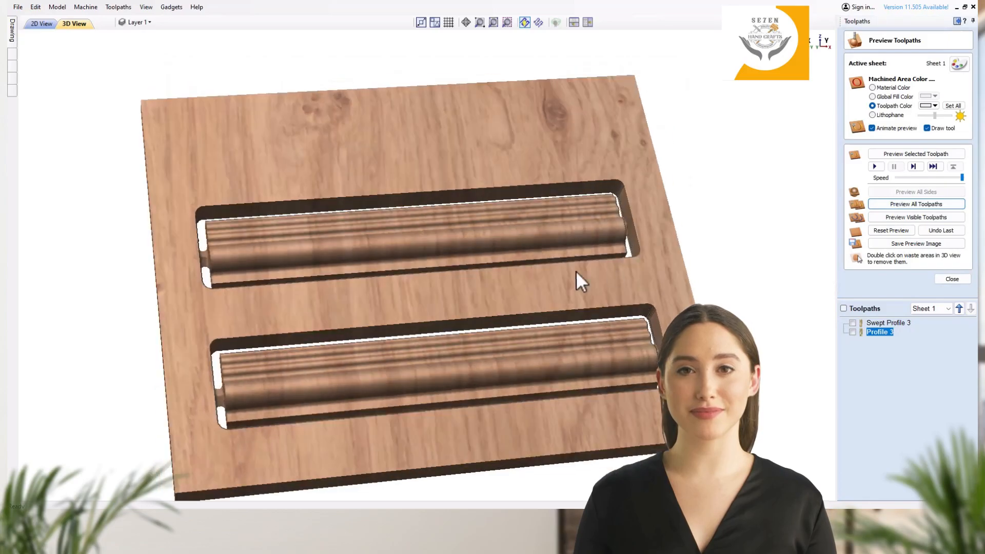